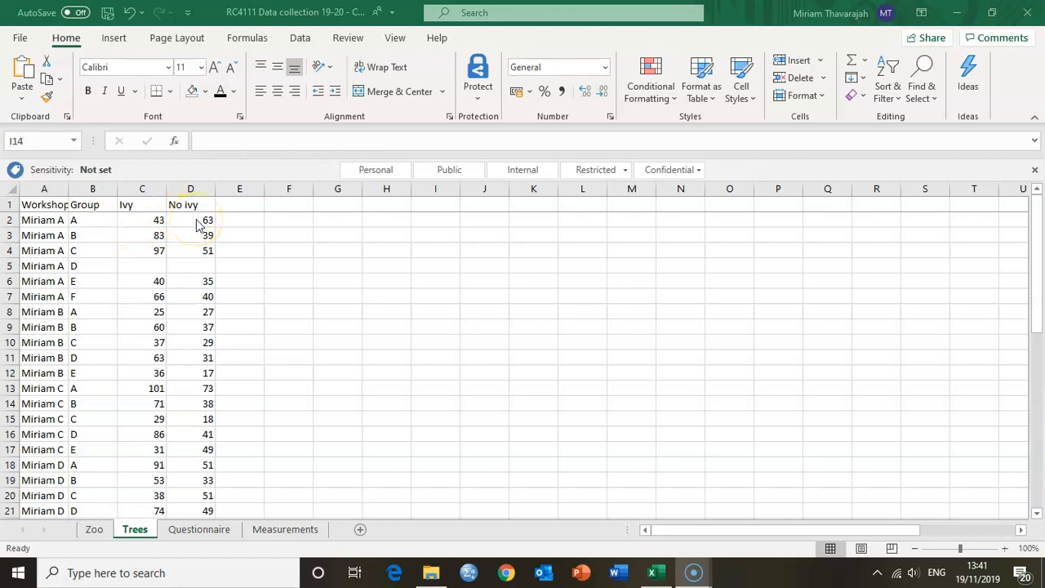
- Delete row 5 of the Trees sheet, the group D record with blank Ivy and No ivy counts
scroll(148, 335, down, 10)
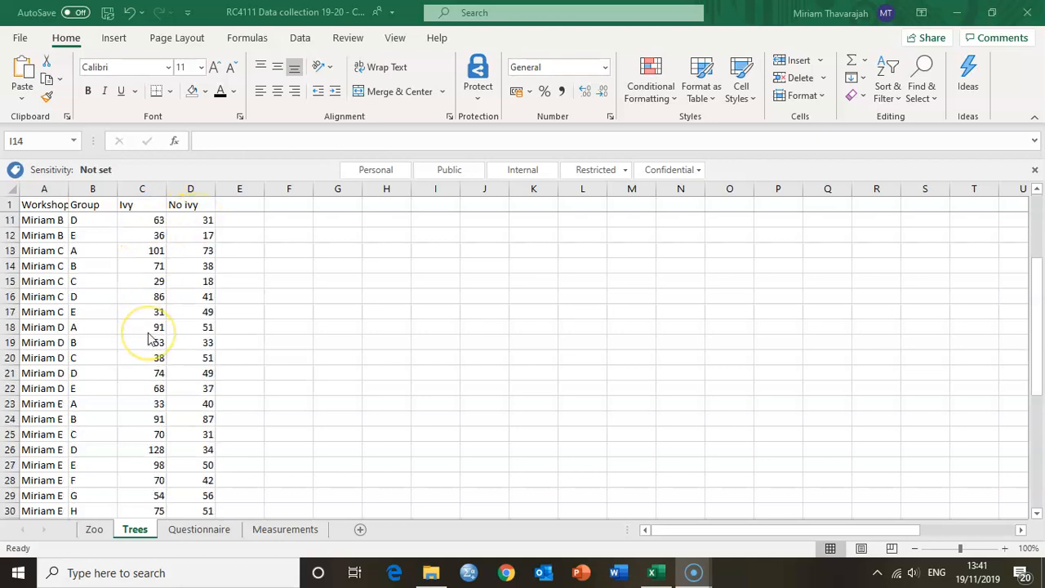
scroll(148, 337, down, 2)
scroll(148, 338, up, 12)
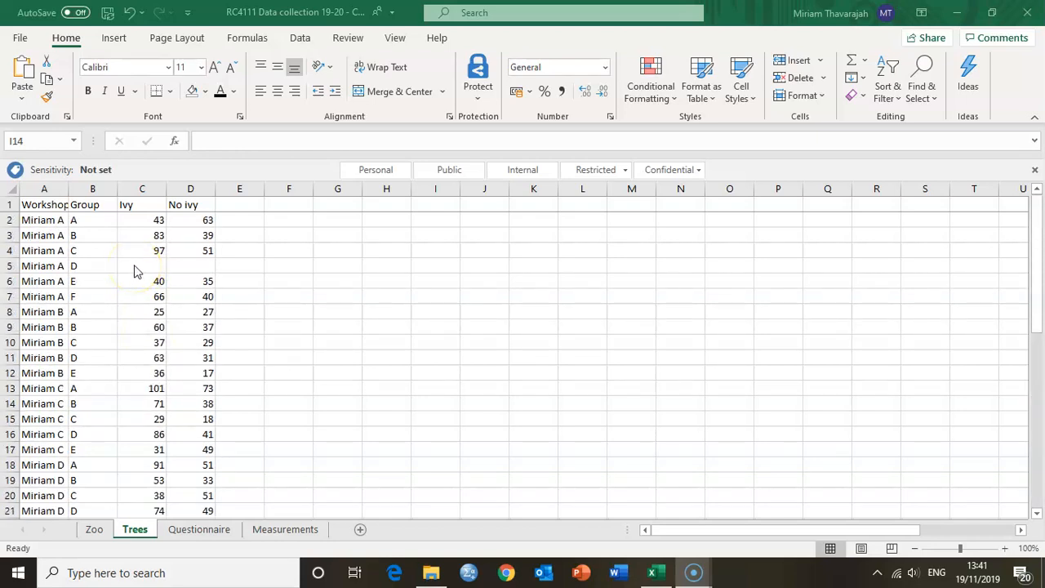
click(186, 270)
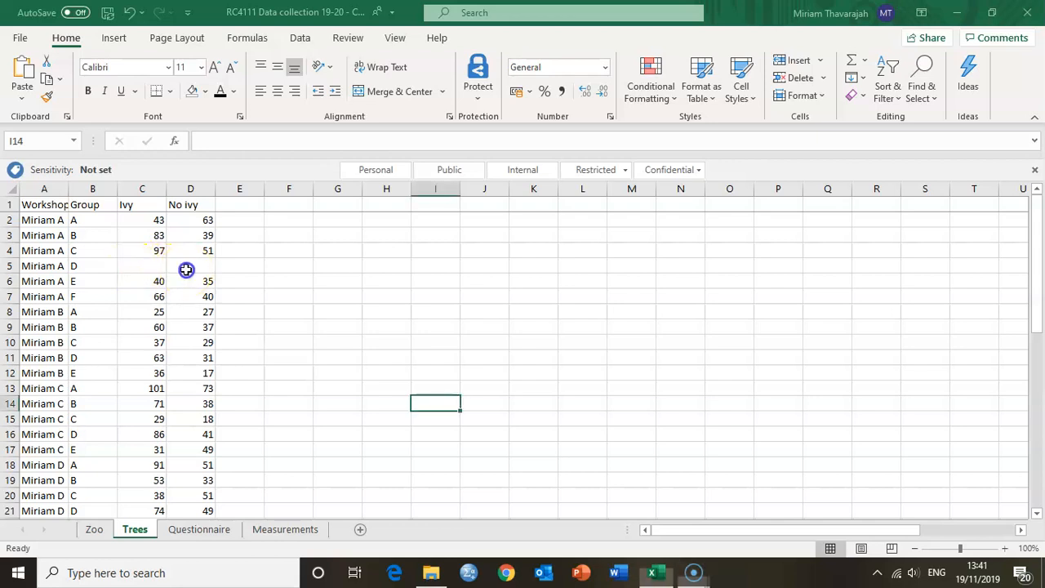
click(153, 264)
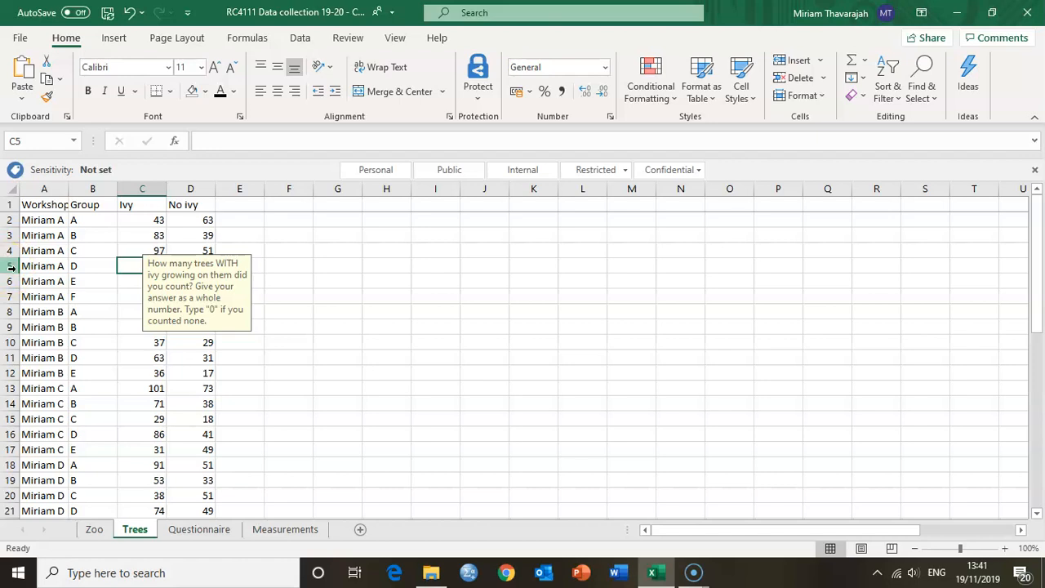
click(96, 267)
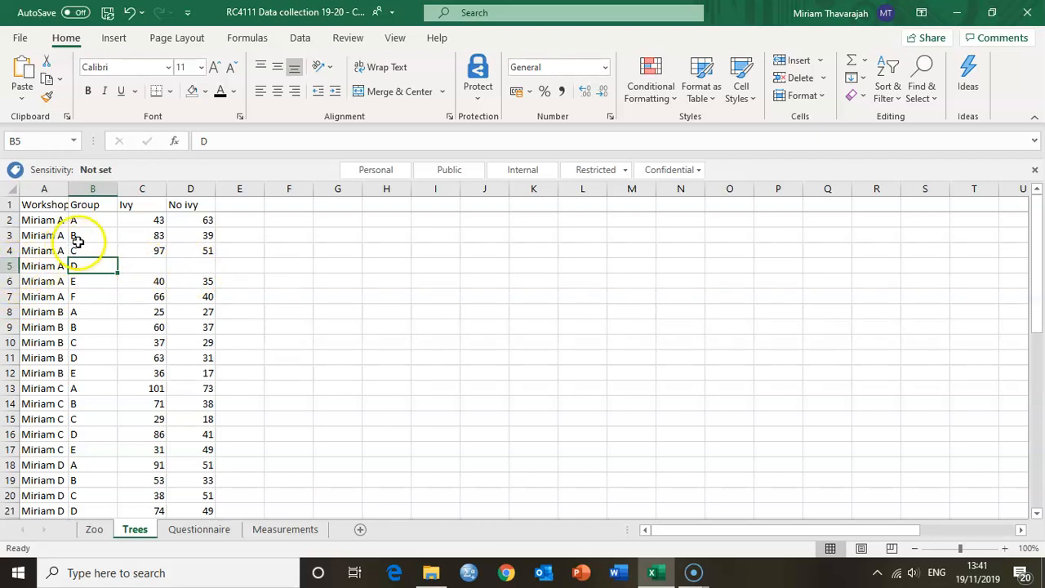
click(12, 265)
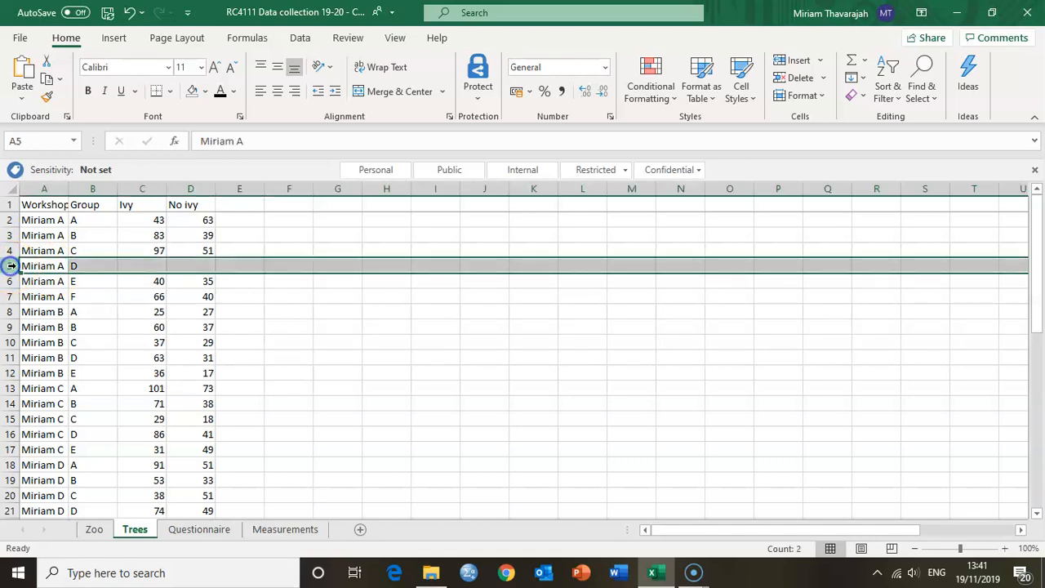
right_click(12, 265)
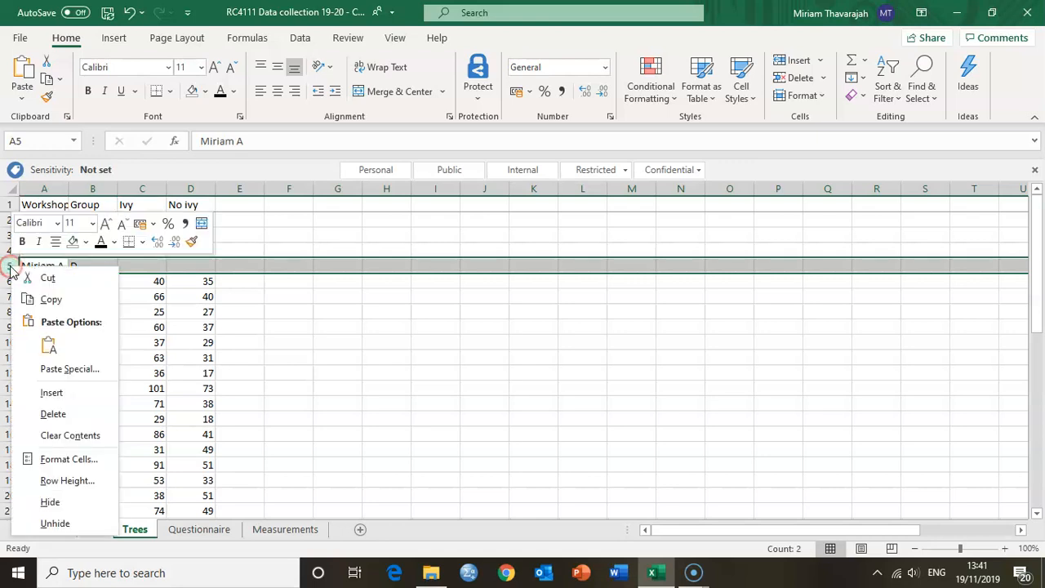
click(41, 413)
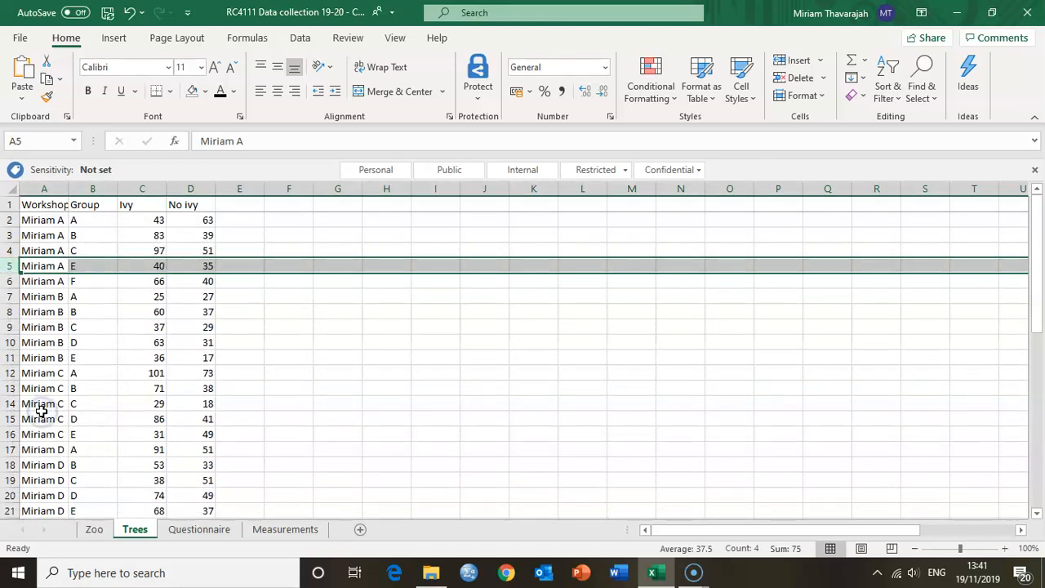
- Delete the block of records without tree counts in rows 34 to 40
scroll(76, 422, down, 4)
scroll(82, 424, down, 4)
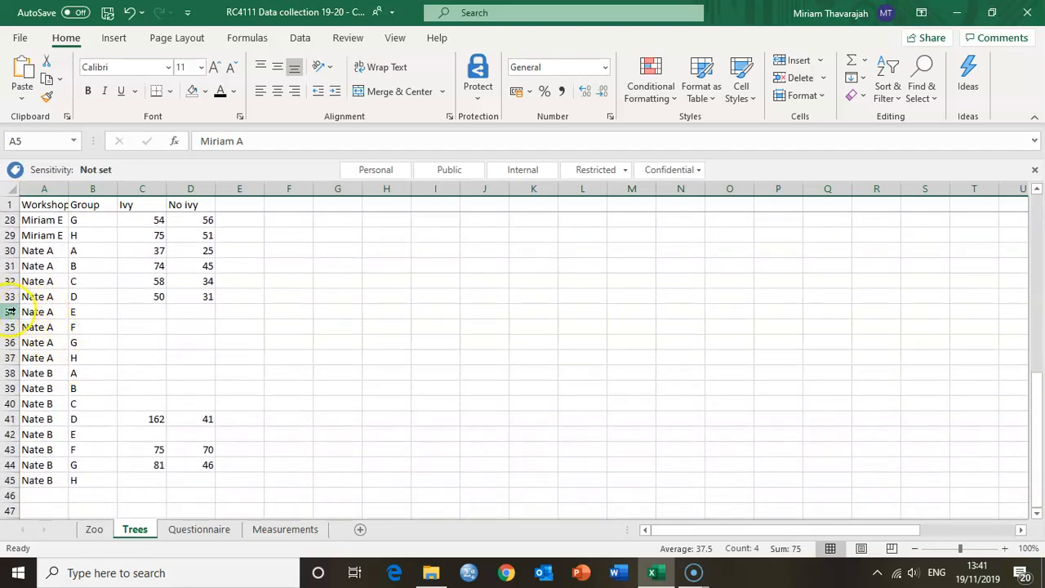
drag(11, 311, 6, 402)
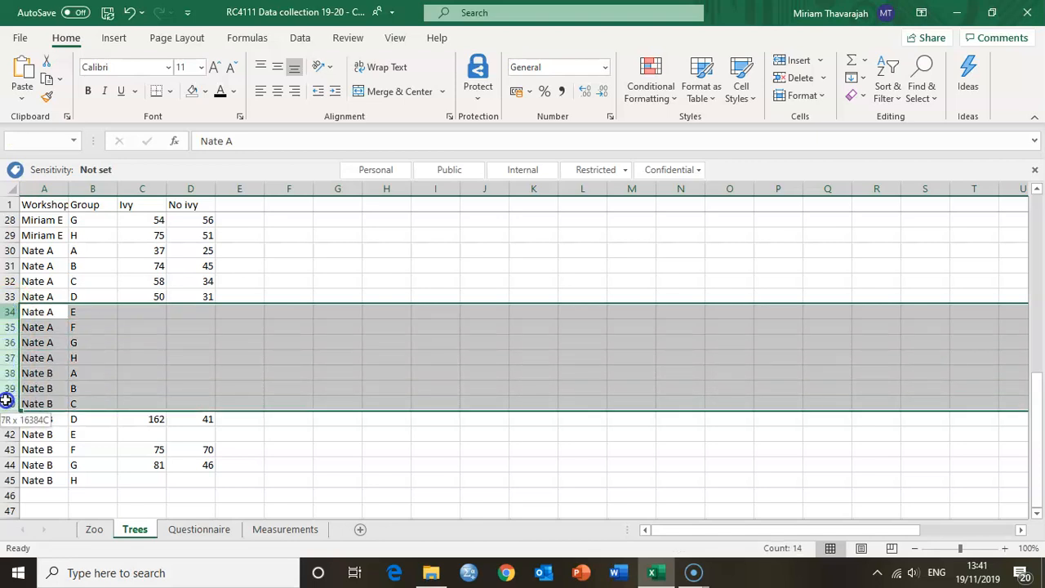
right_click(35, 372)
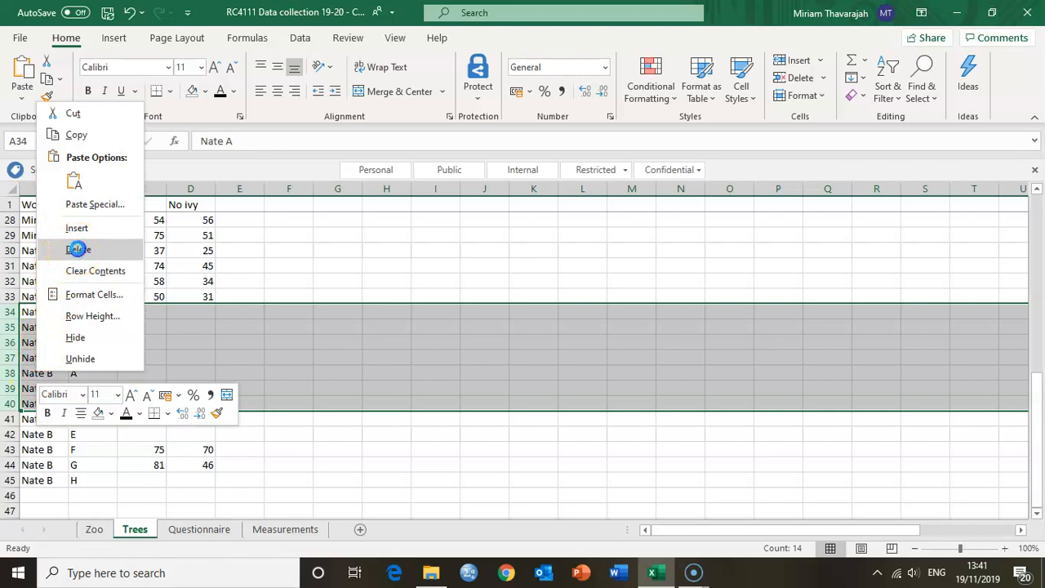
click(78, 253)
- Delete the two remaining records without tree counts, groups E and H near the end of the data
click(10, 327)
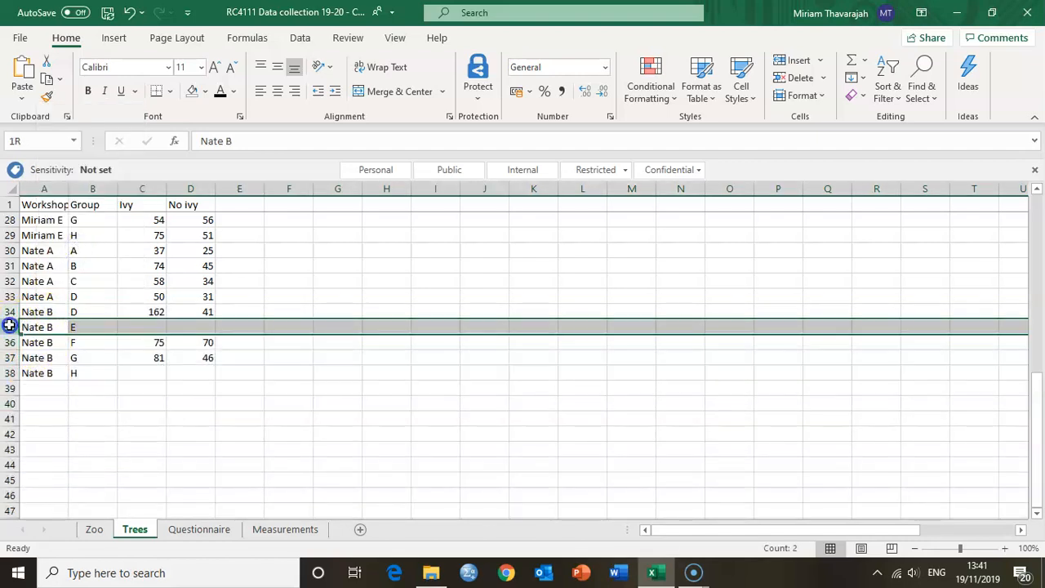
right_click(10, 327)
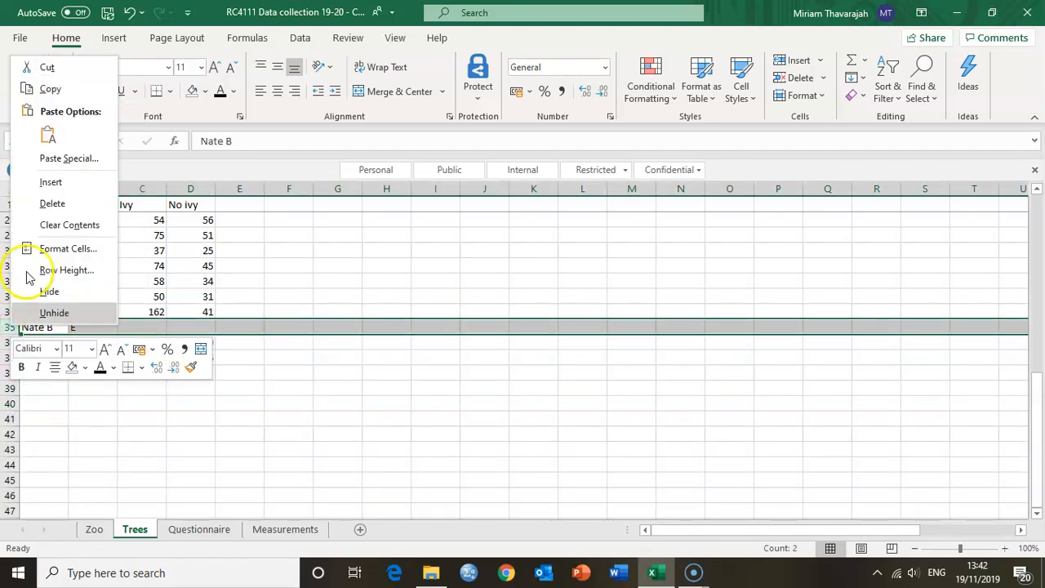
click(54, 203)
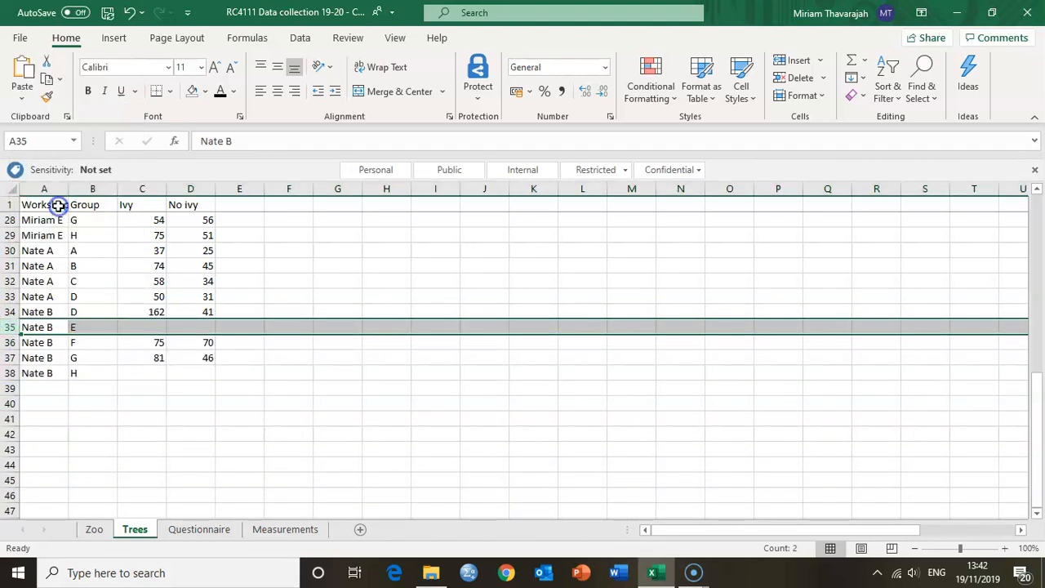
click(7, 358)
right_click(5, 358)
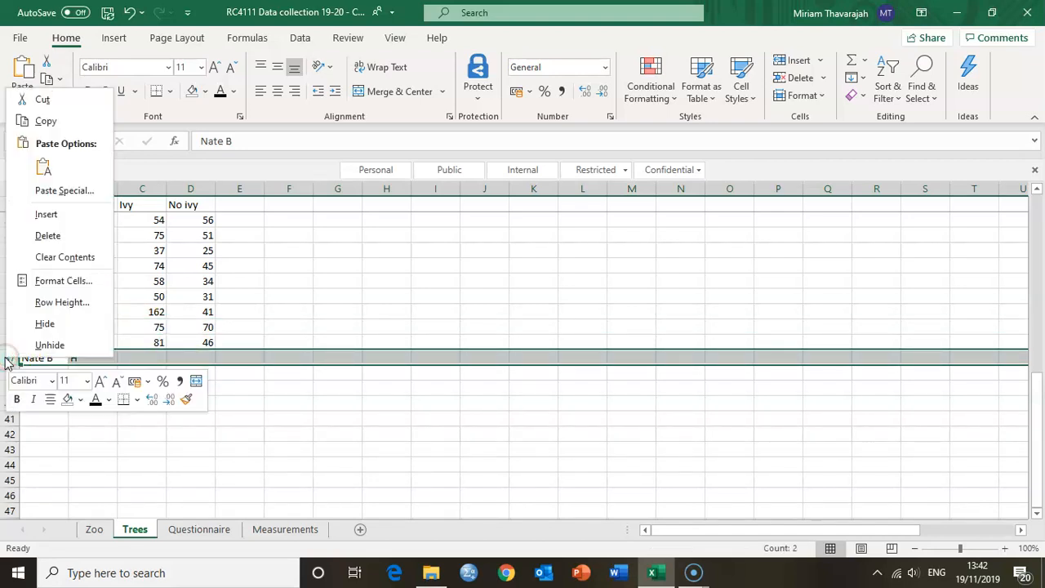
click(52, 234)
click(248, 318)
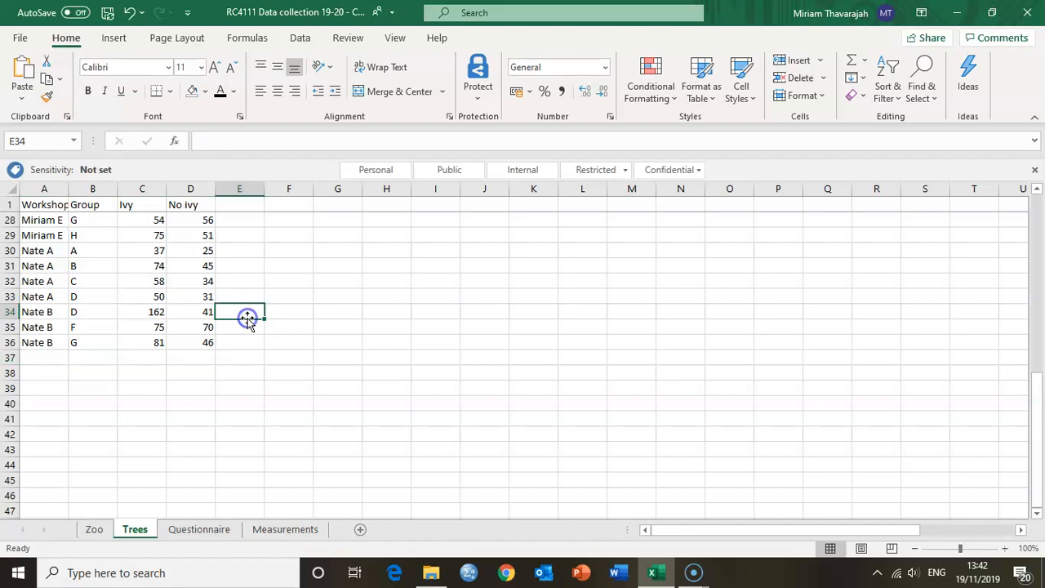
- Calculate the mean of the No ivy counts in cell D37 with =AVERAGE(D2:D36)
scroll(247, 318, up, 9)
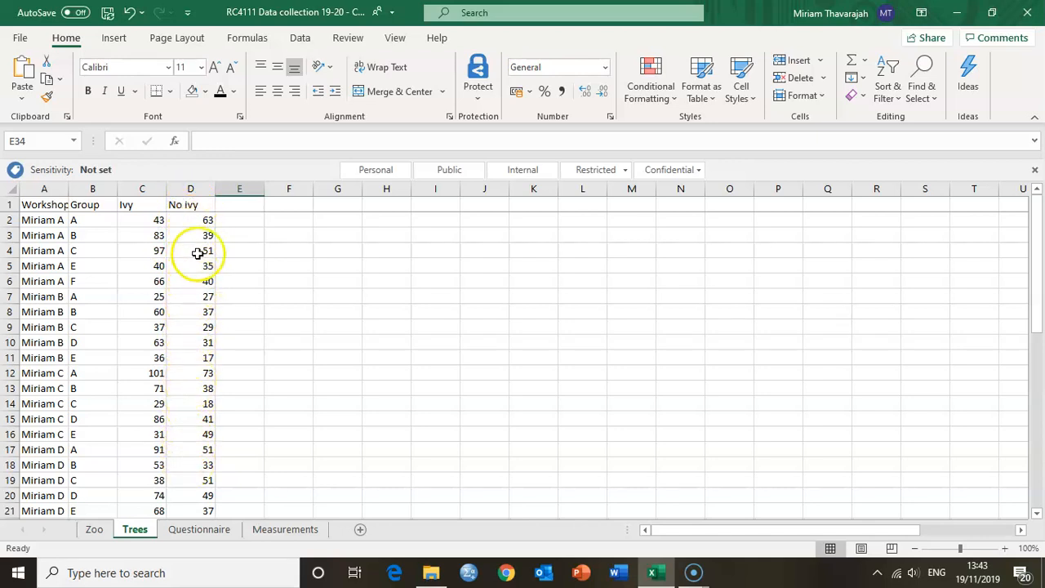
scroll(194, 319, down, 5)
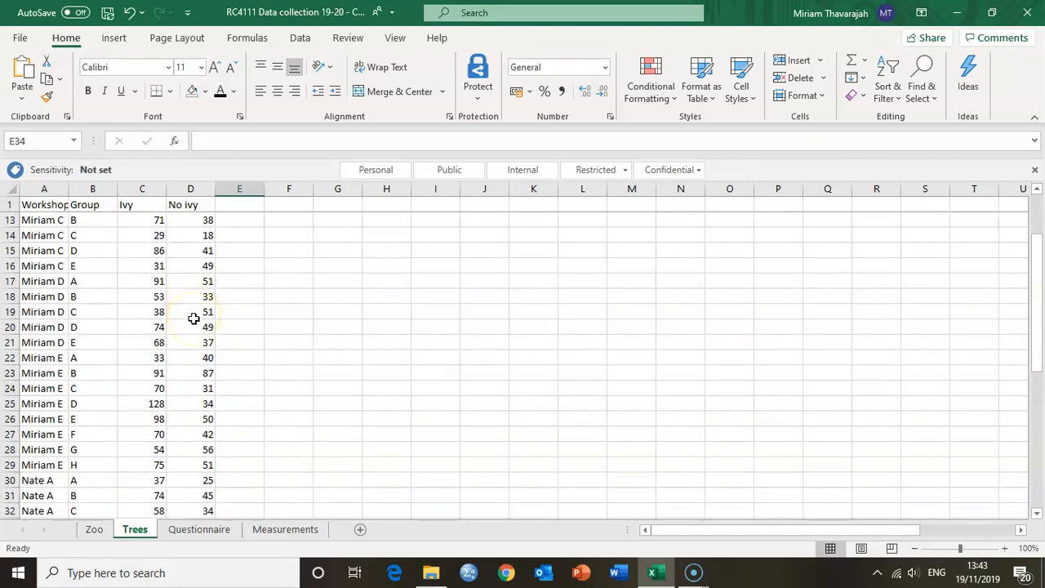
scroll(194, 320, up, 5)
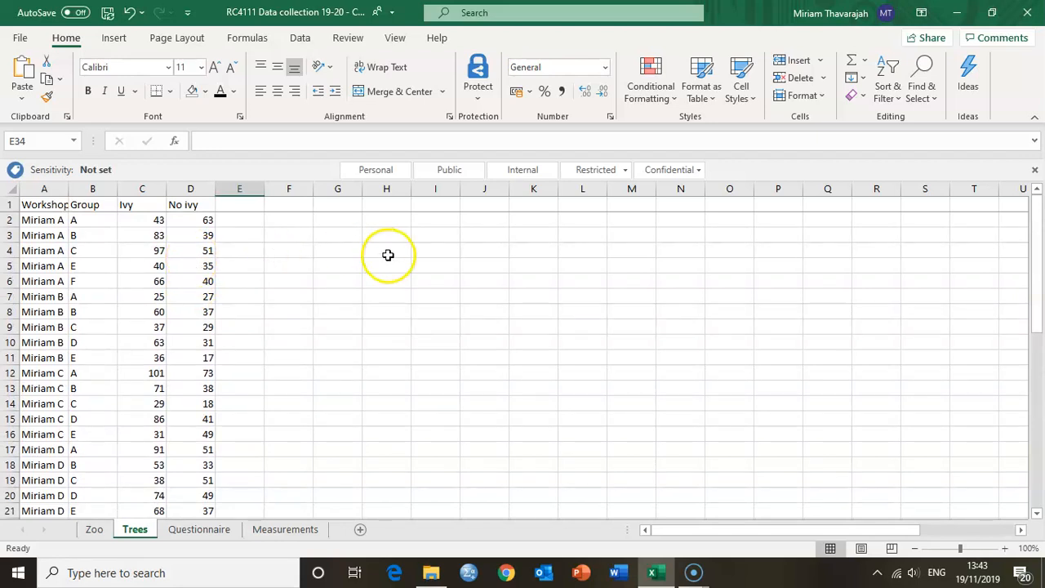
scroll(198, 288, down, 8)
scroll(197, 288, down, 2)
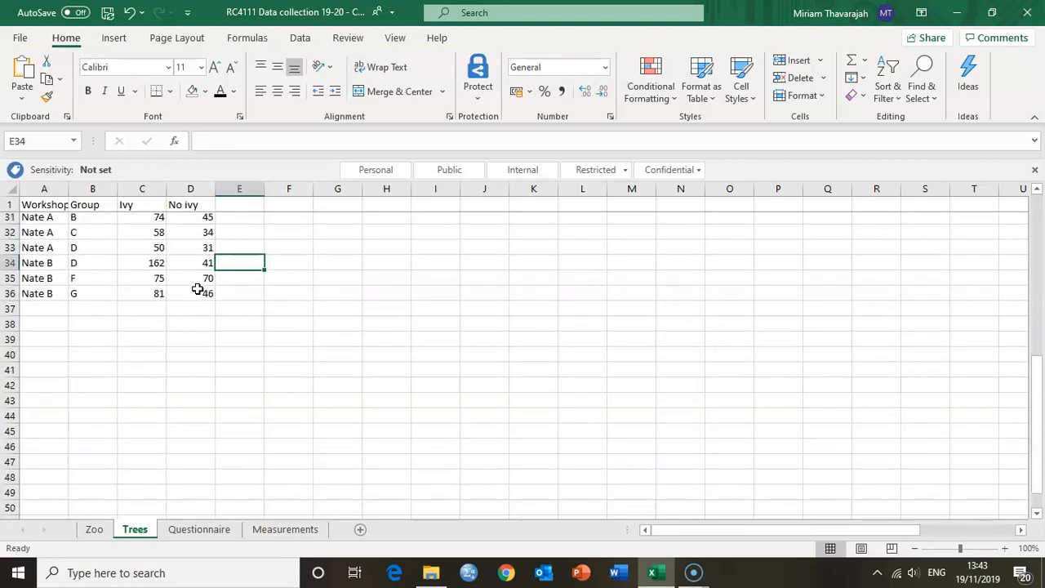
click(198, 330)
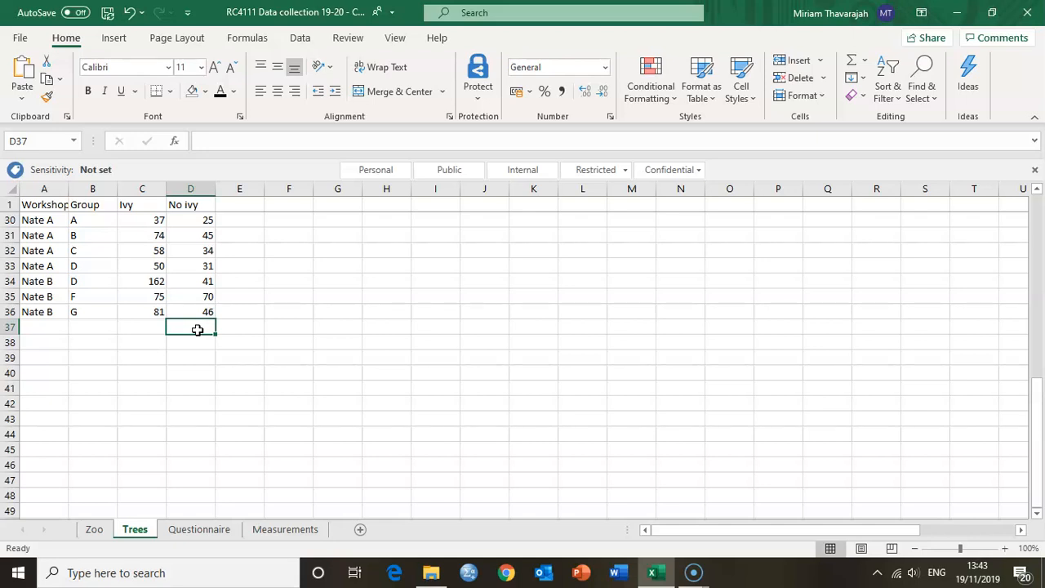
text(=)
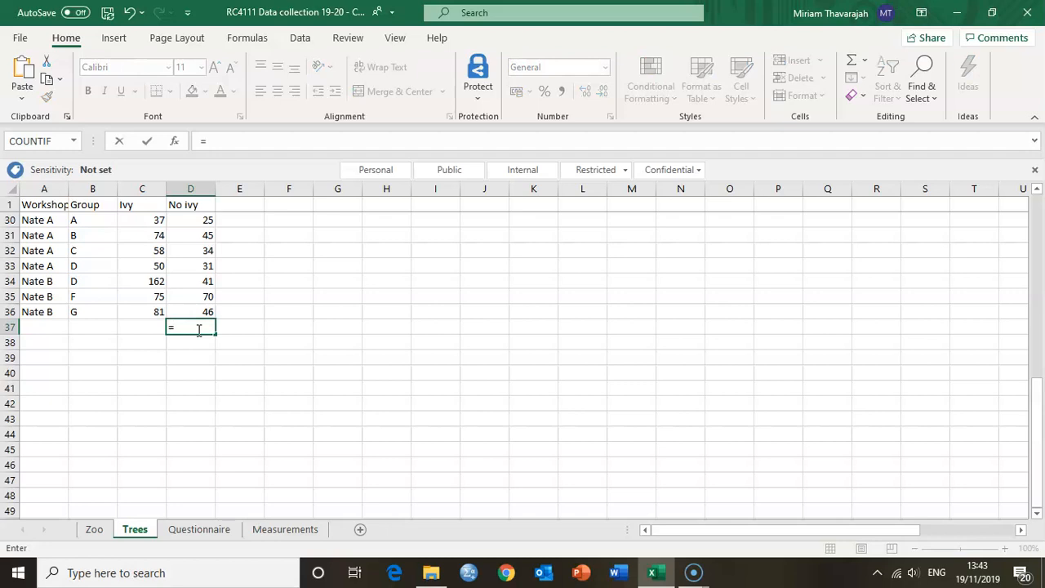
text(average)
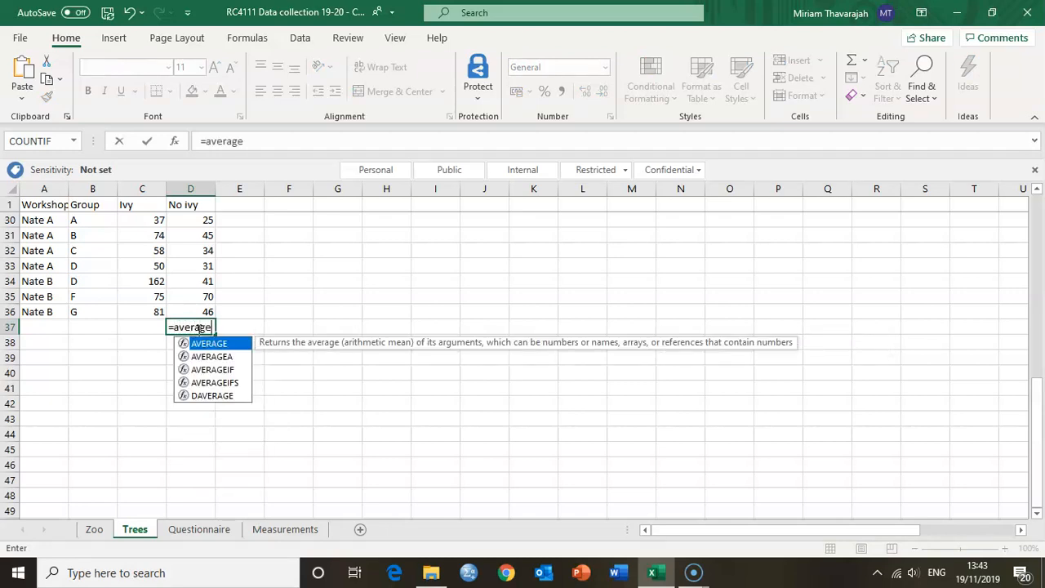
text(()
drag(196, 311, 178, 220)
text())
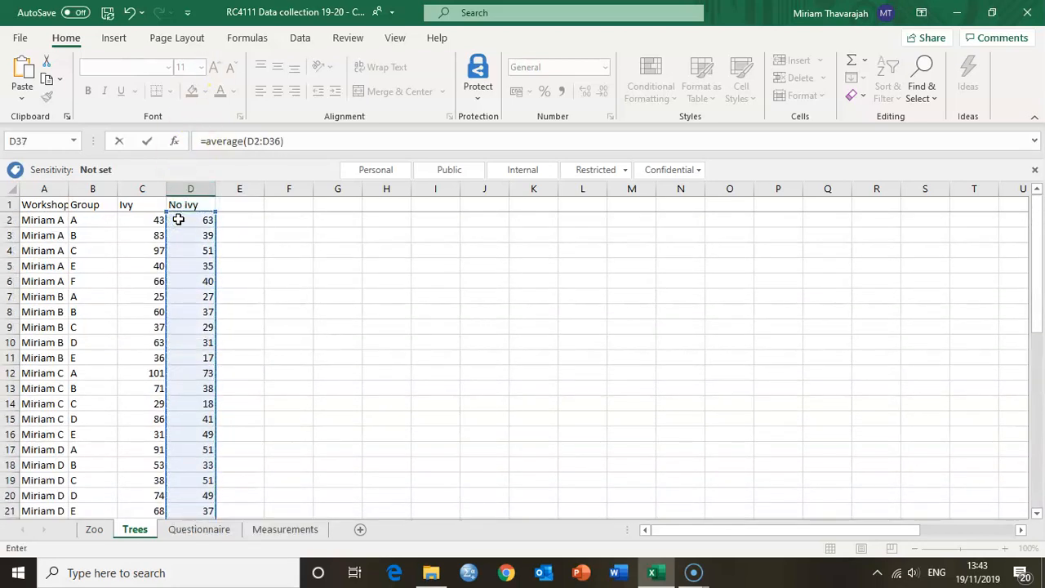
key(Return)
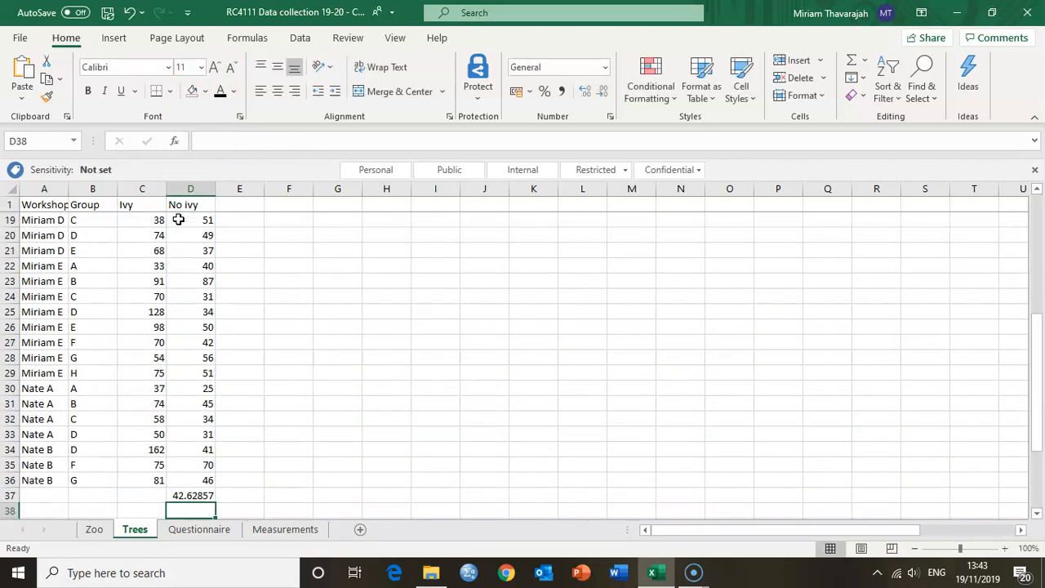
click(190, 495)
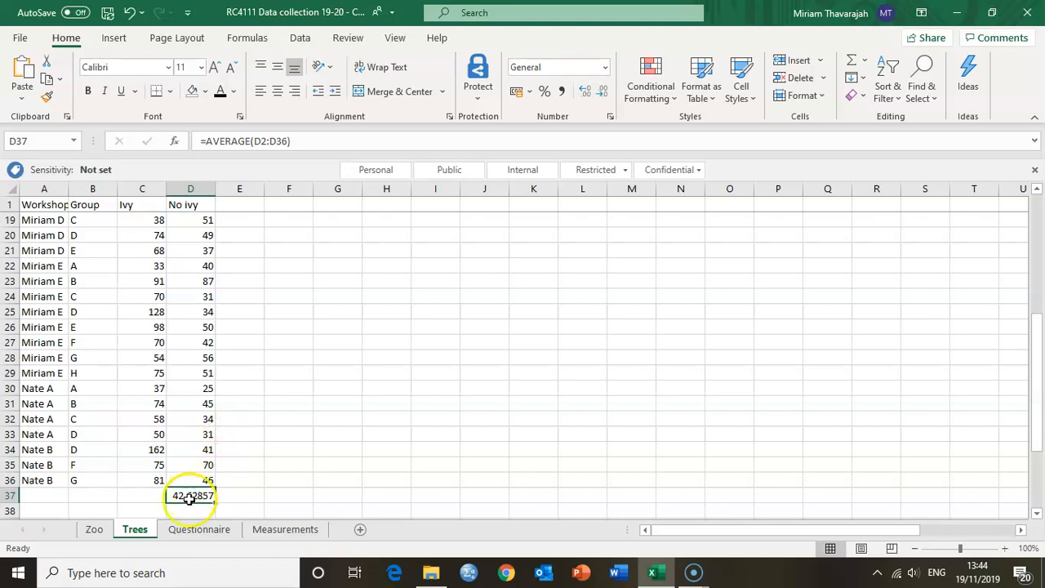
- Add the column heading "Deviation" in cell E1
scroll(274, 350, up, 1)
scroll(274, 350, up, 5)
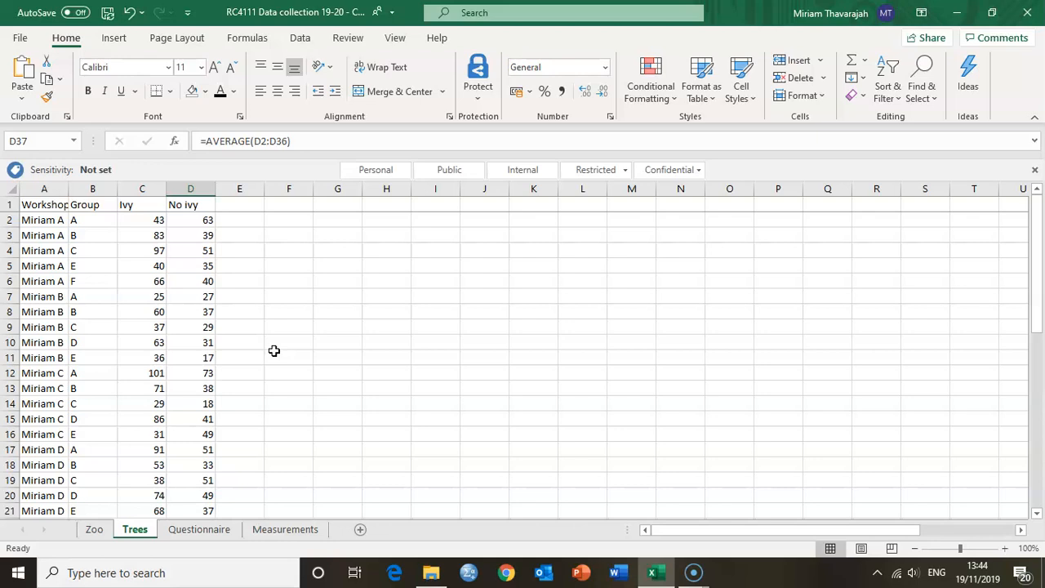
click(243, 206)
text(Deviation)
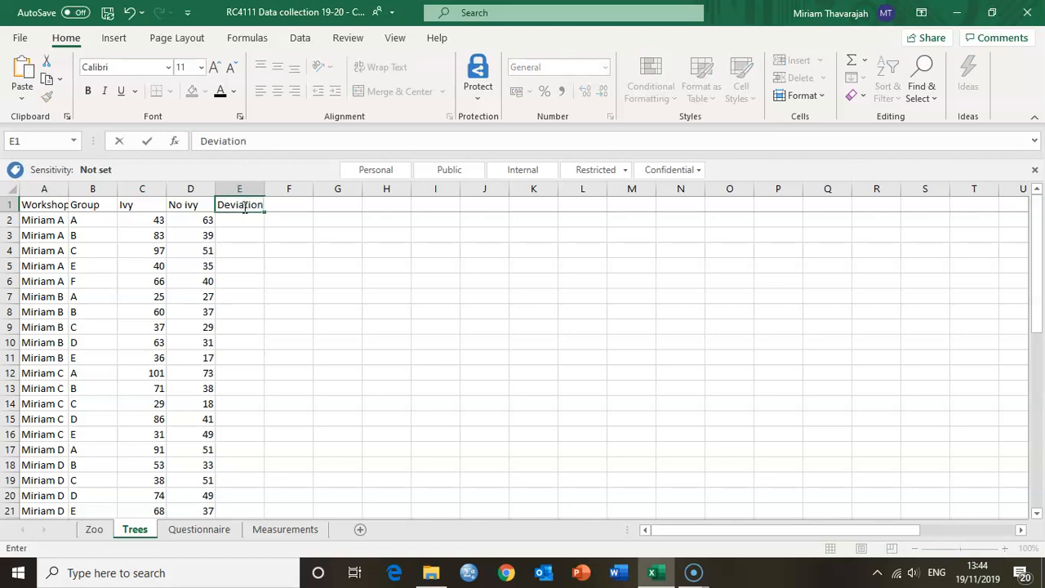
key(Return)
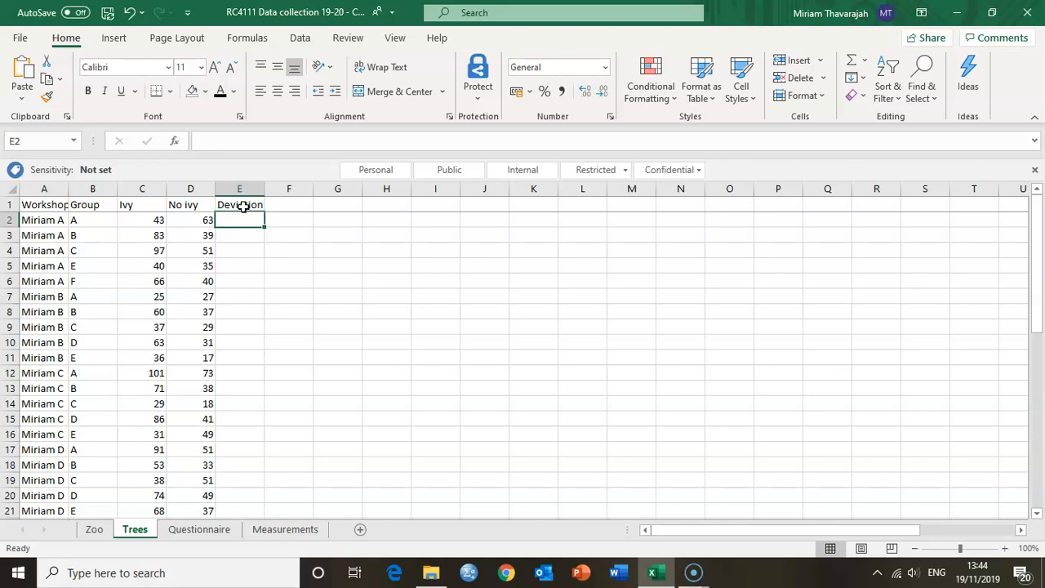
- Calculate the first record's deviation from the mean in cell E2 with =D2-D37
click(194, 221)
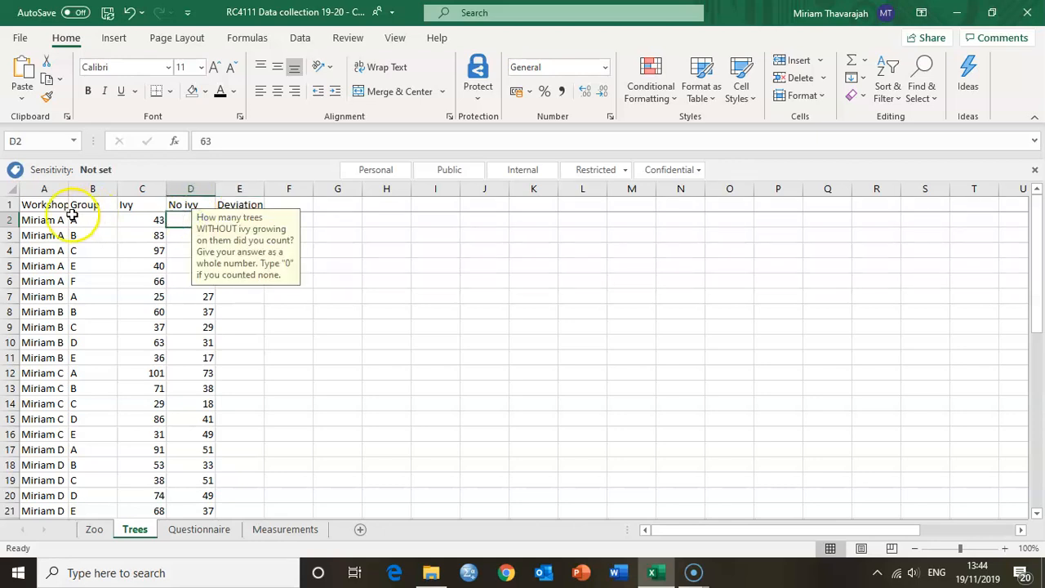
key(Right)
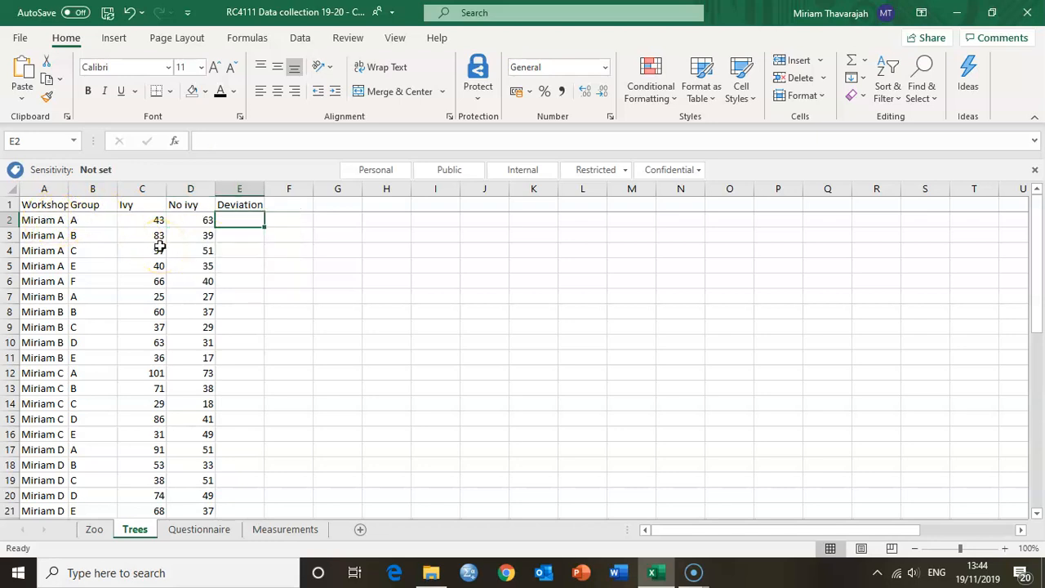
text(=)
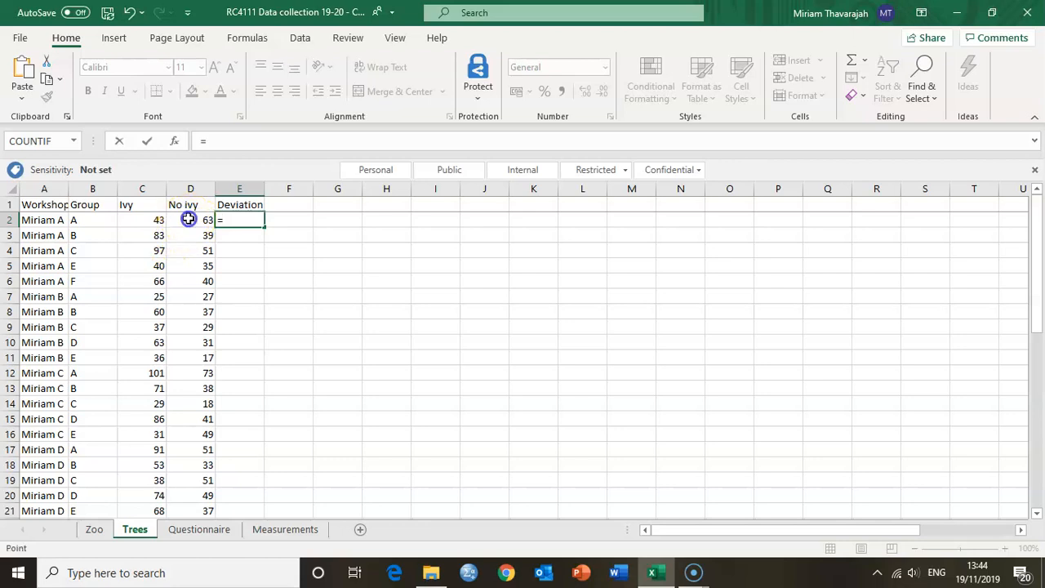
click(188, 219)
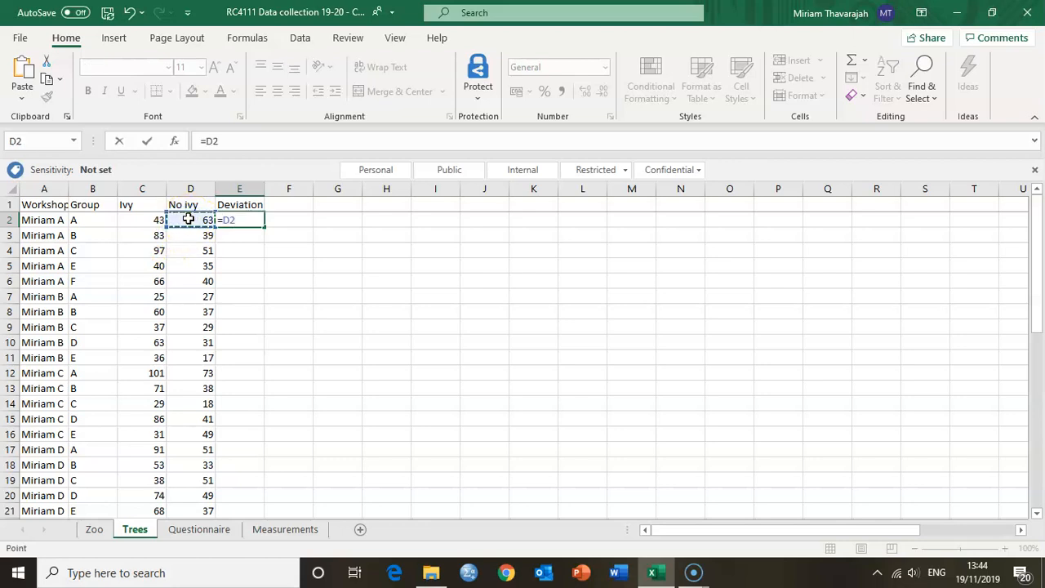
text(-)
scroll(205, 333, down, 9)
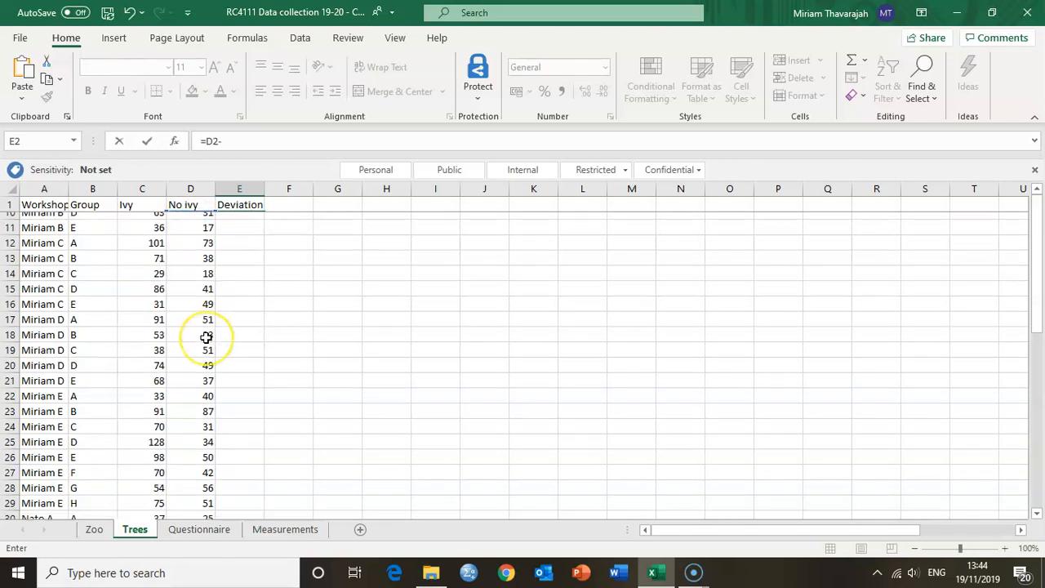
scroll(207, 337, down, 1)
click(195, 327)
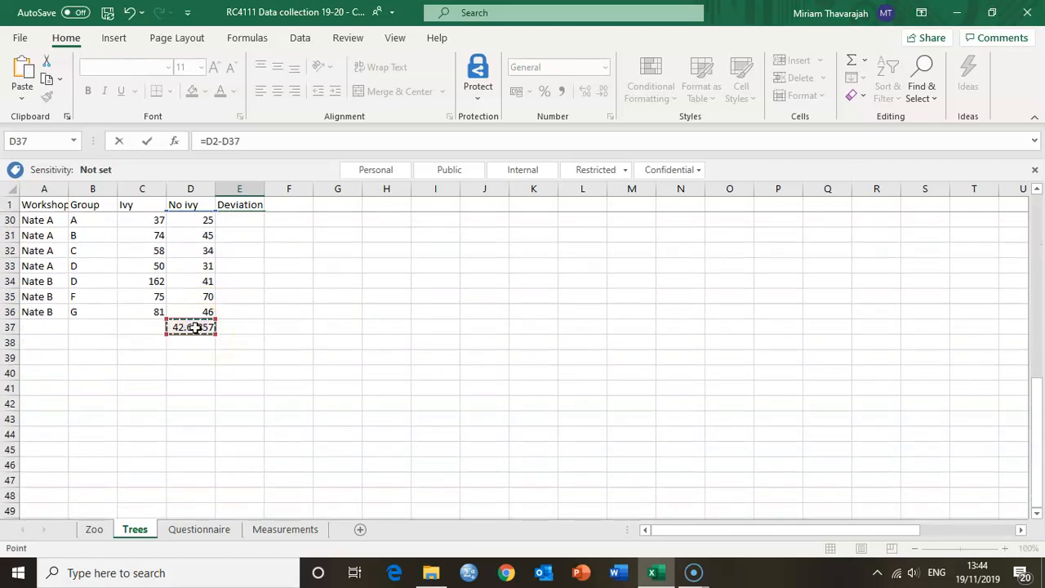
key(Return)
- Try to copy the deviation formula from E2 down to E4 and compare the copied formulas
click(235, 243)
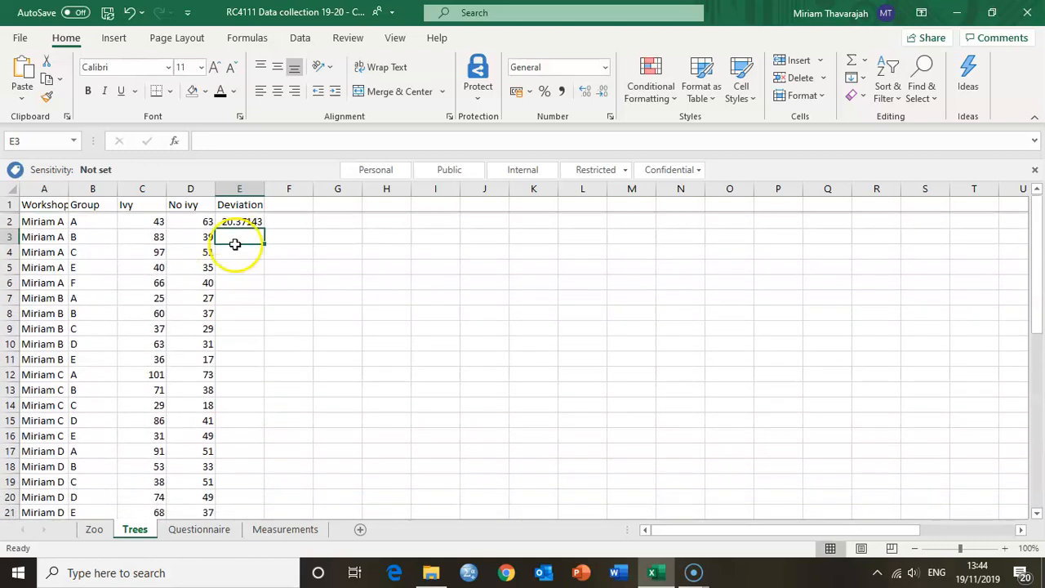
click(240, 222)
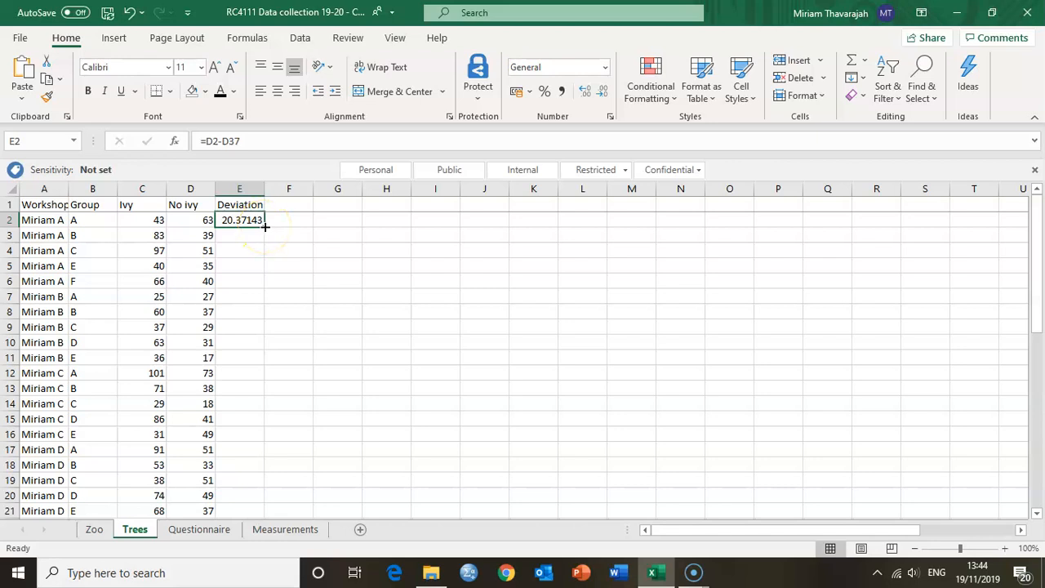
drag(264, 227, 262, 251)
click(248, 232)
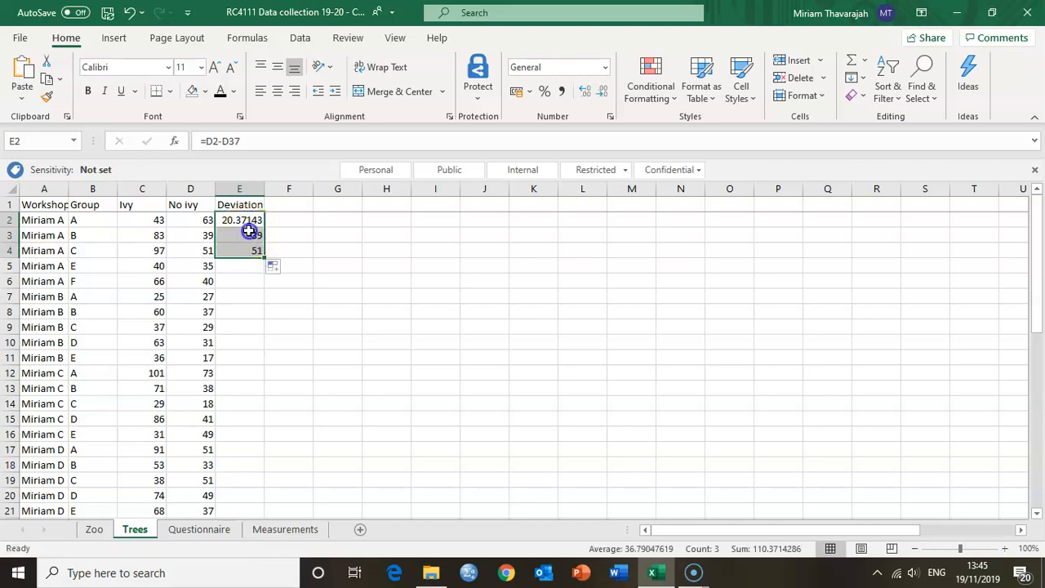
click(250, 216)
click(244, 237)
click(250, 250)
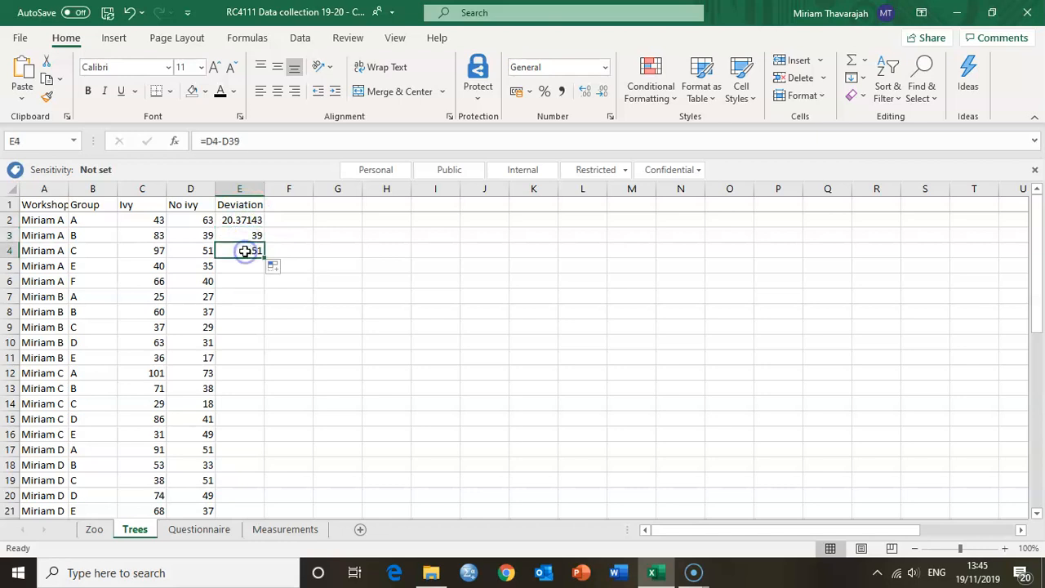
- Trace which cells the copied formula in E4 refers to, compared with the location of the mean
click(260, 140)
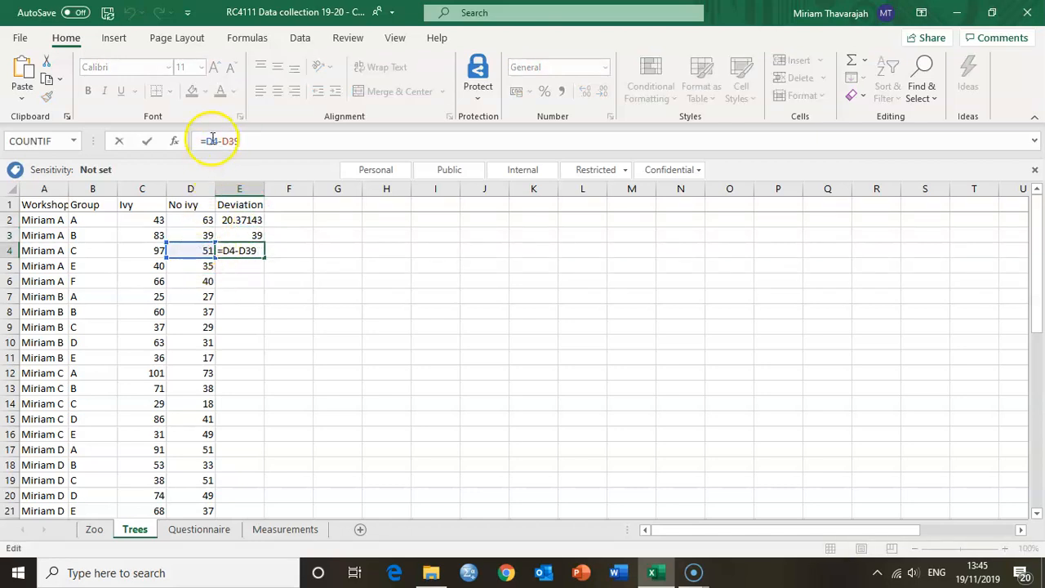
click(202, 251)
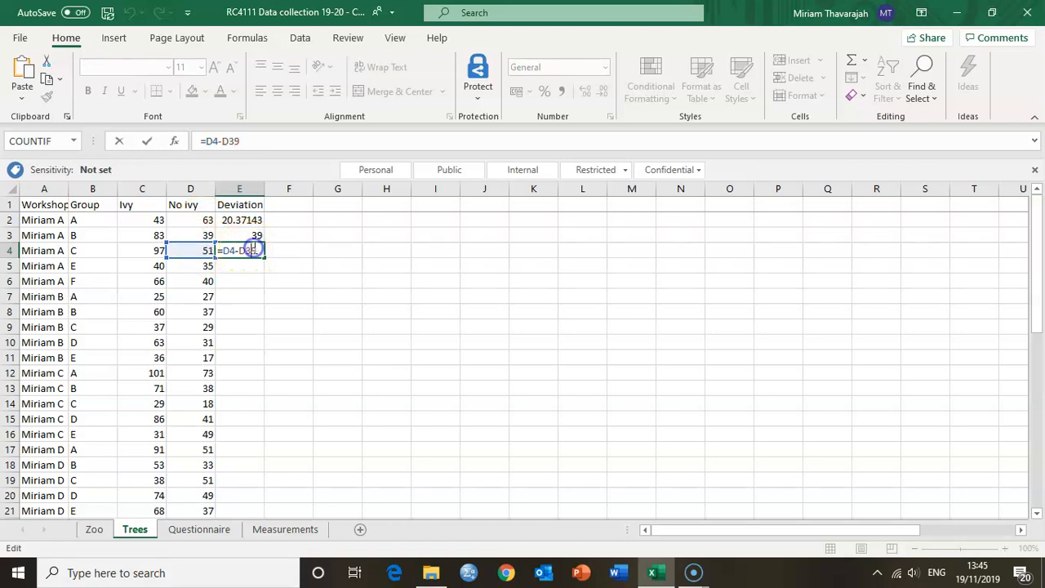
scroll(133, 349, down, 10)
scroll(133, 348, down, 2)
scroll(133, 349, up, 1)
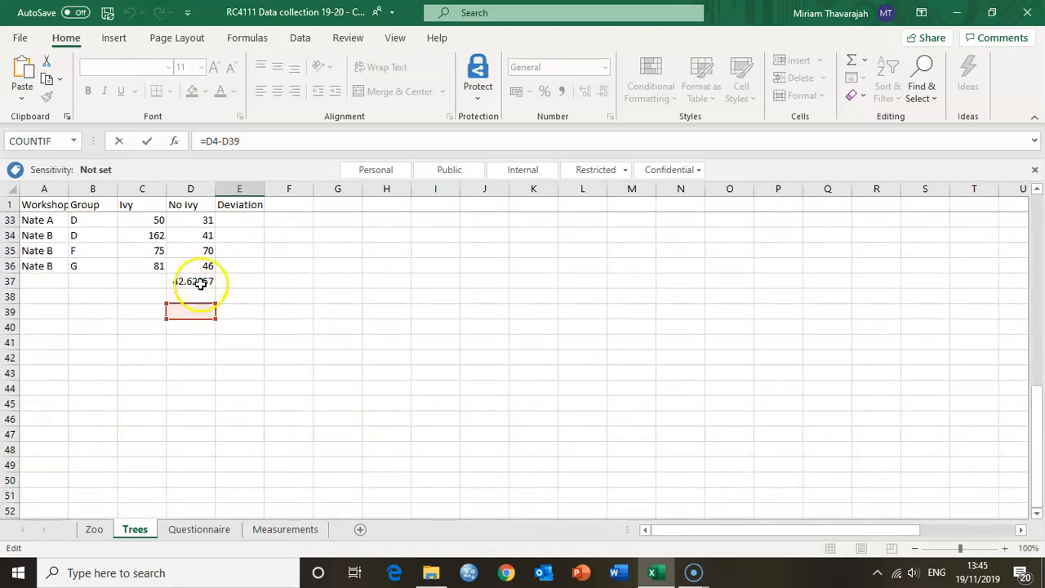
scroll(196, 310, up, 10)
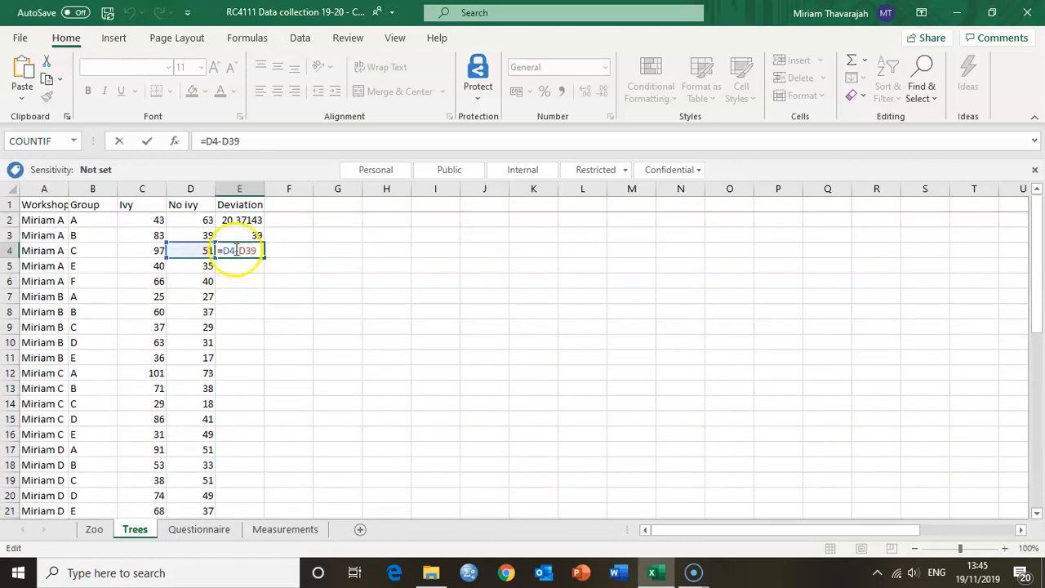
key(Return)
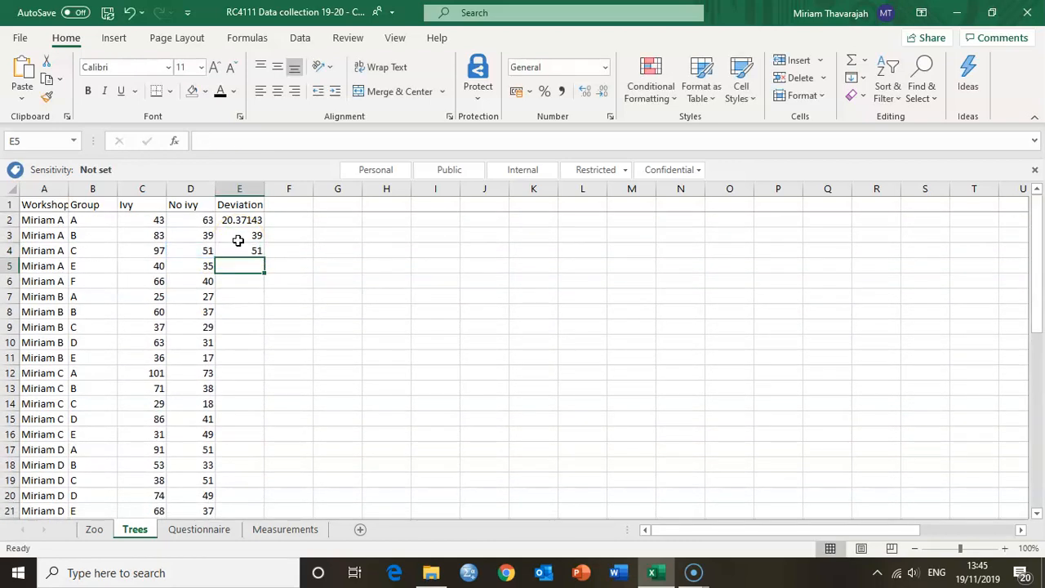
- Make the reference to the mean absolute in cell E2, so the formula reads =D2-$D$37
click(241, 220)
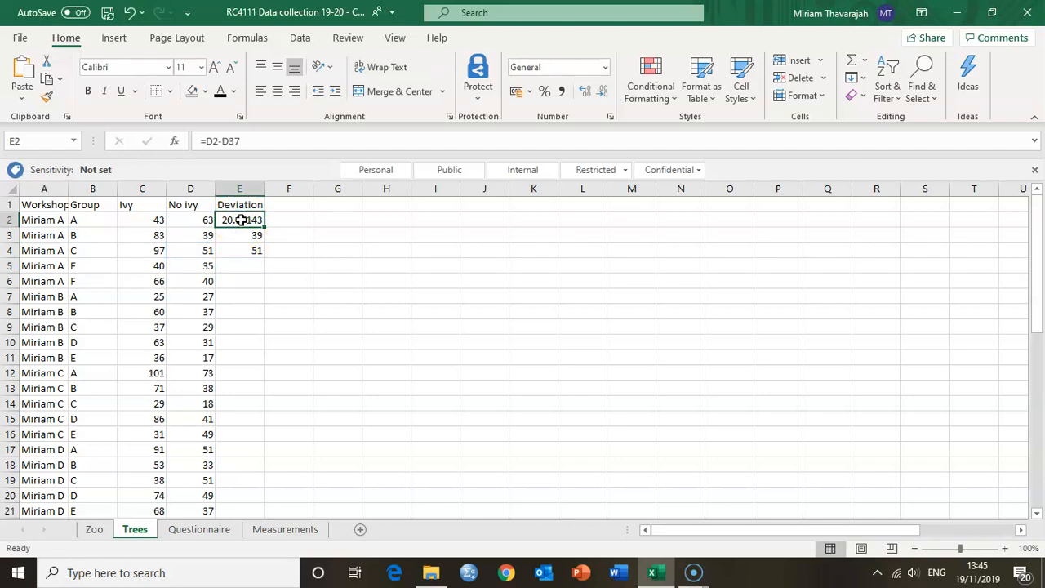
scroll(163, 415, down, 8)
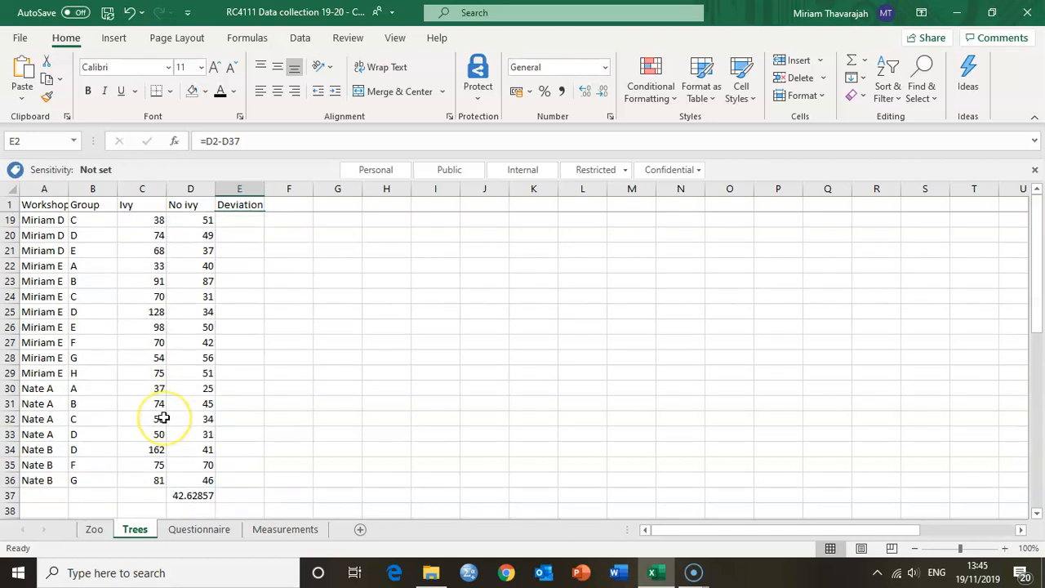
click(188, 374)
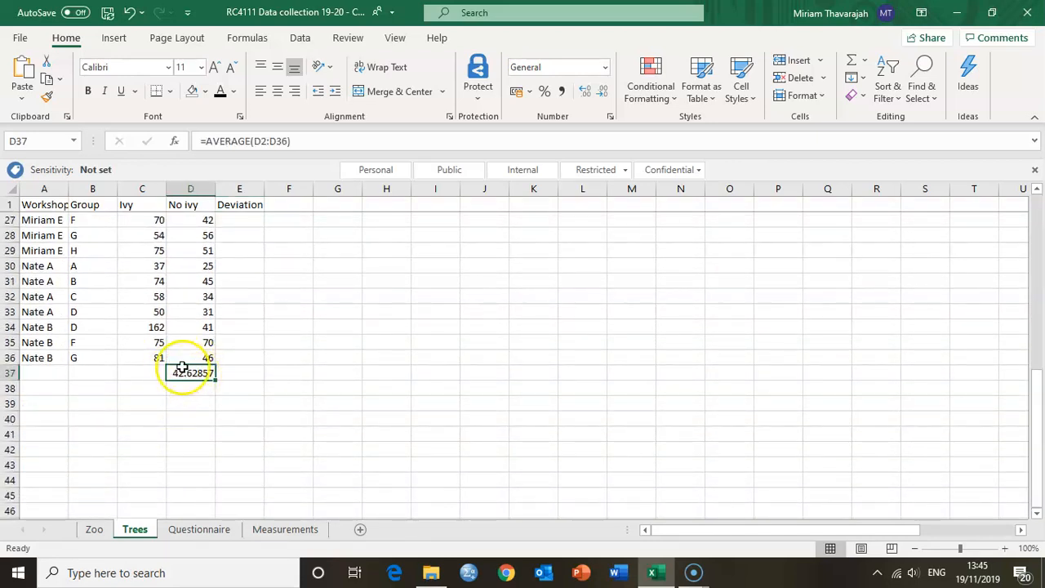
scroll(193, 313, up, 8)
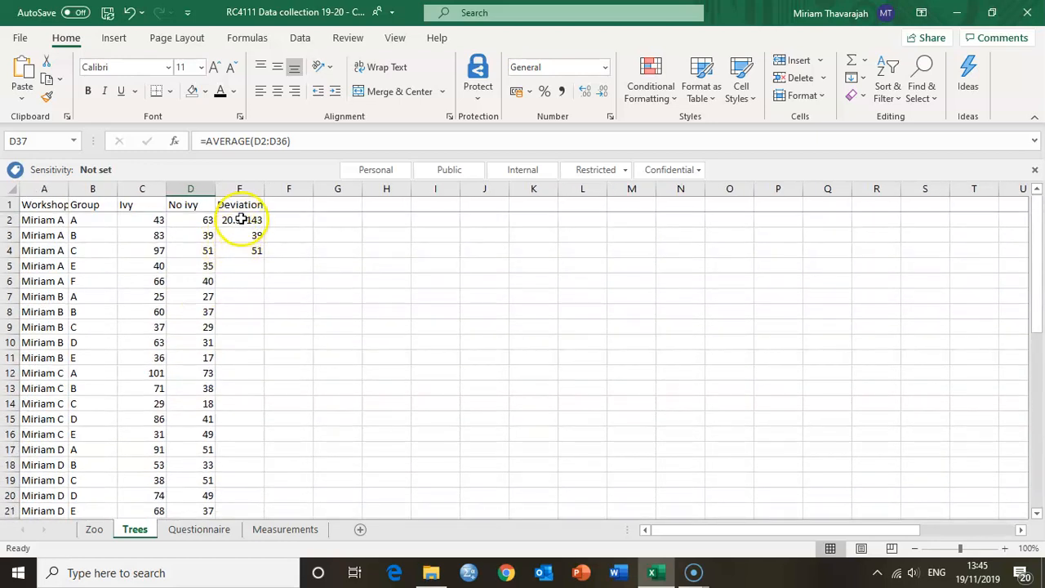
click(242, 219)
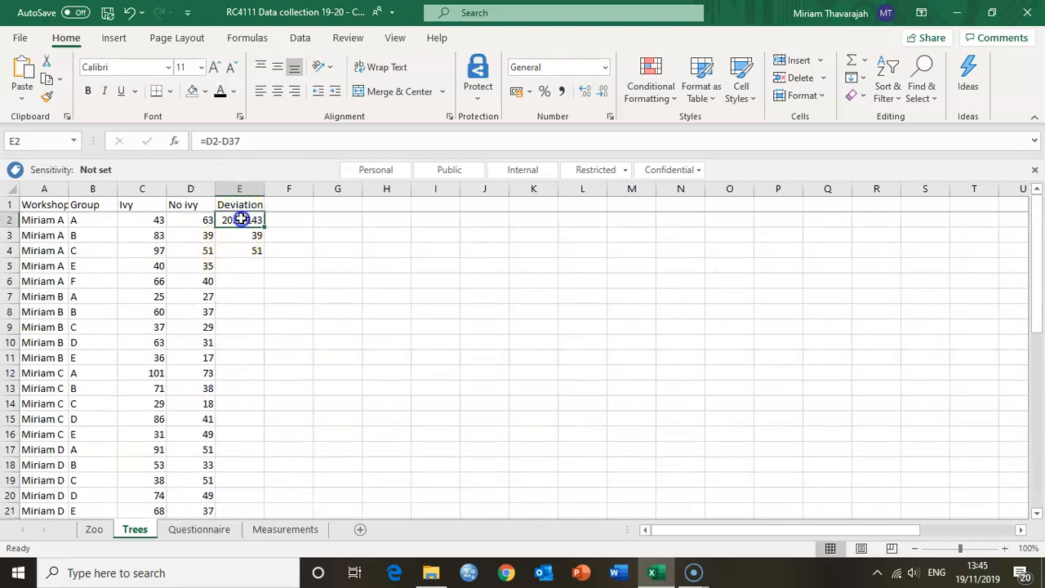
click(223, 142)
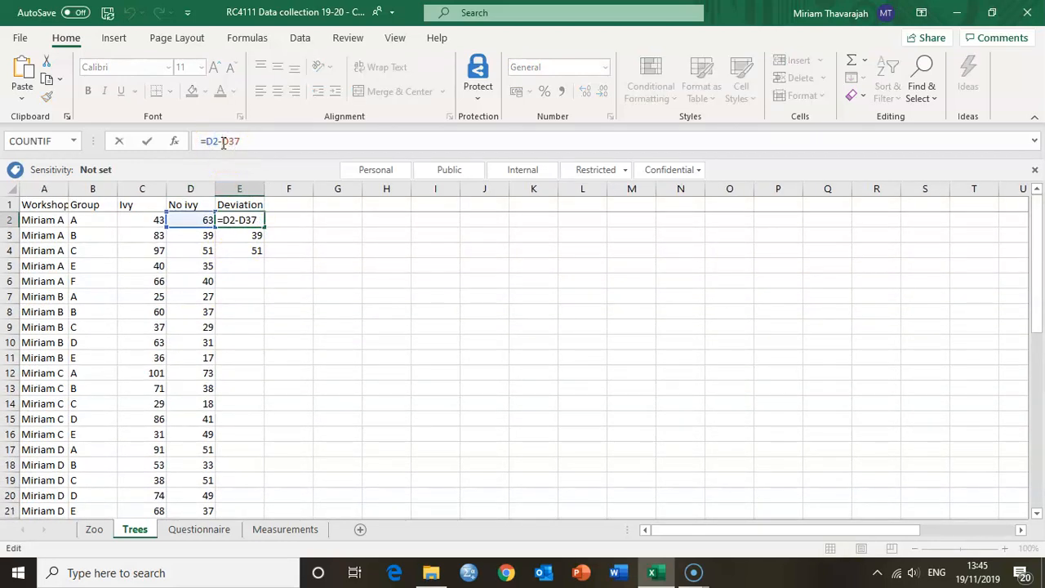
text($D$)
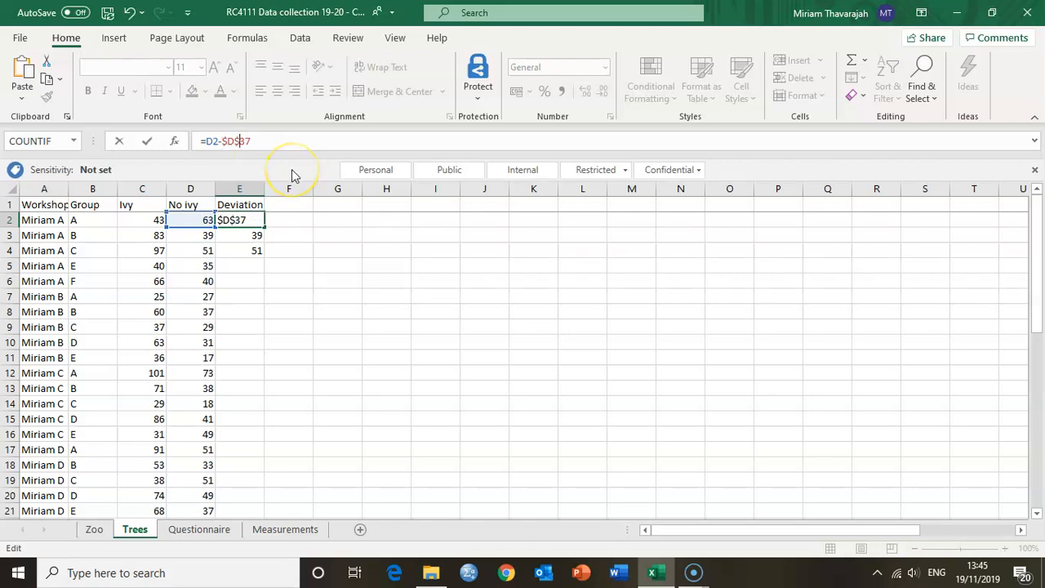
key(Return)
- Copy the corrected formula from E2 down to E4 and check the cells referenced by the formula in E3
click(243, 220)
drag(260, 230, 261, 254)
click(244, 235)
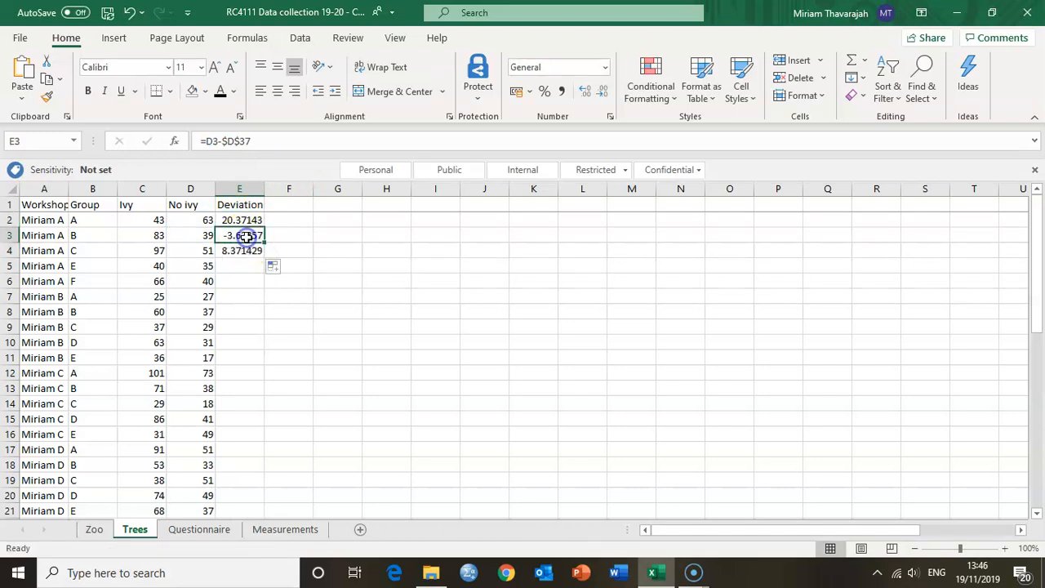
click(238, 141)
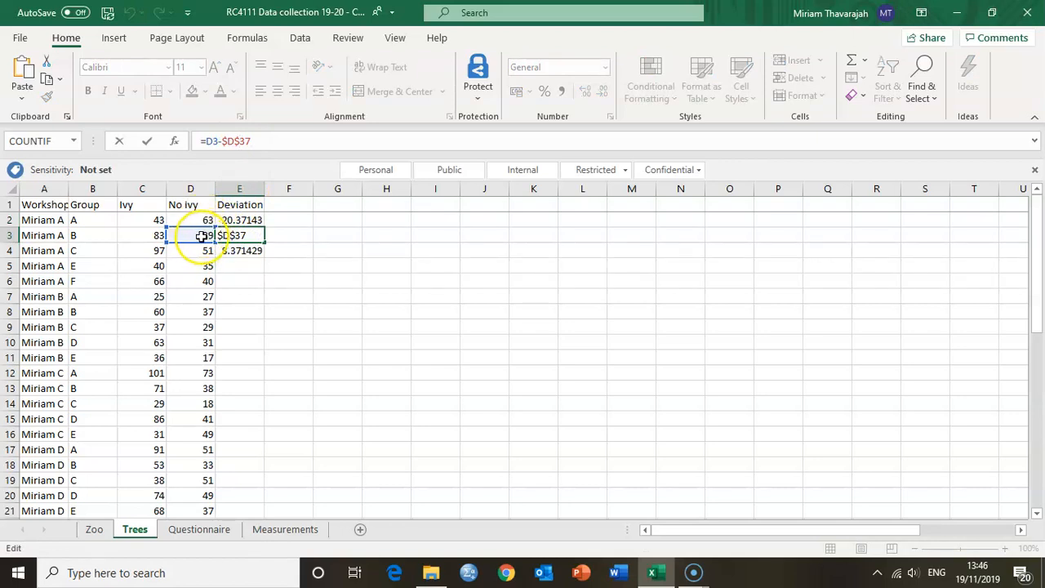
scroll(201, 237, down, 10)
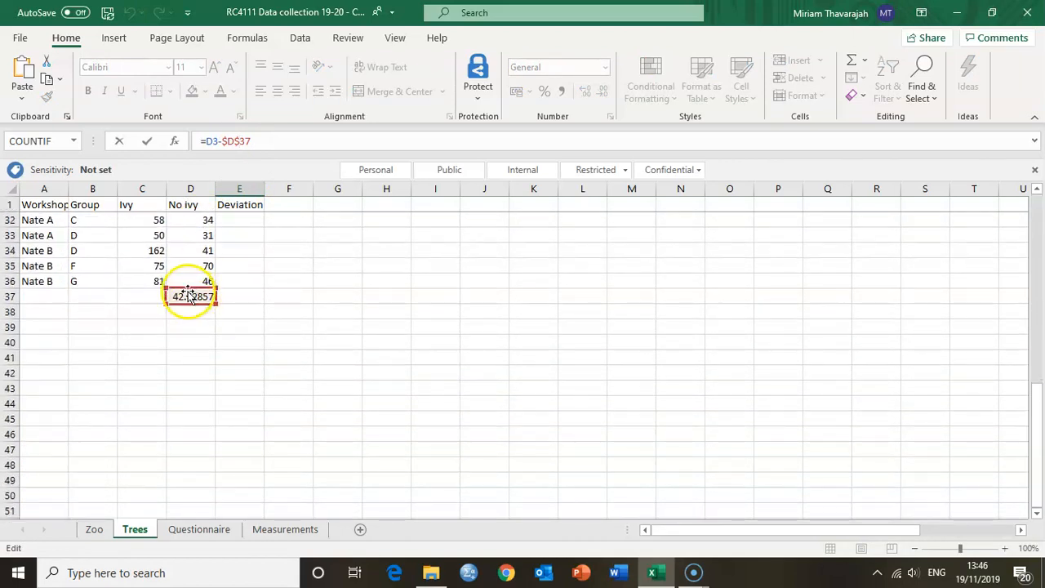
scroll(198, 233, up, 10)
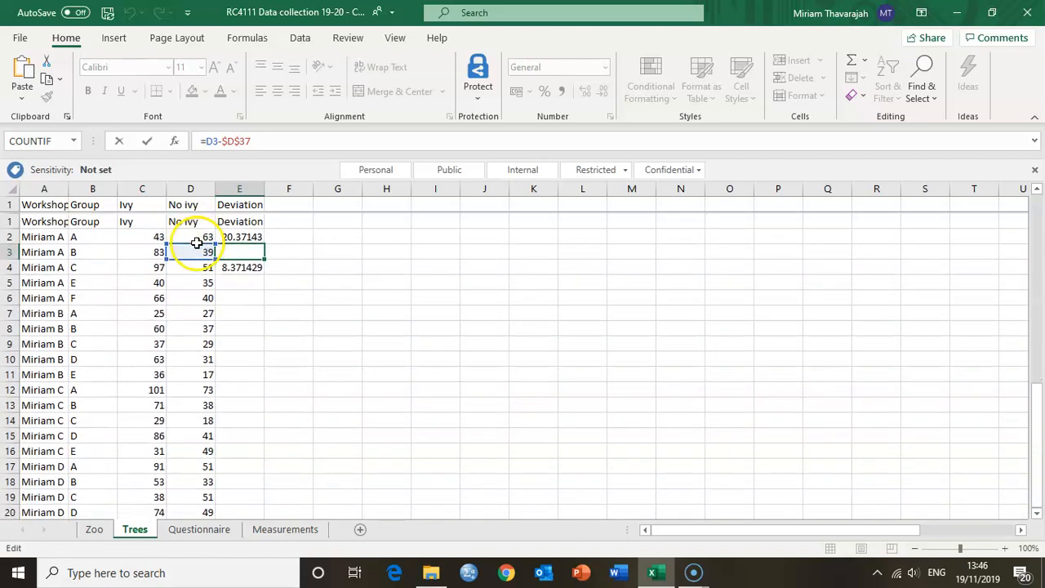
key(Return)
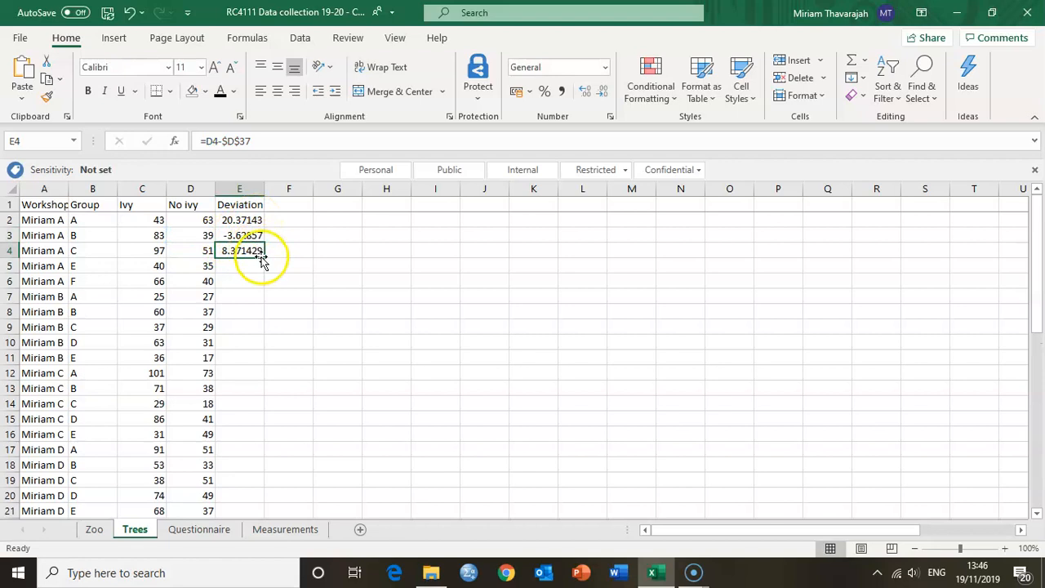
- Fill the deviation formula from E4 down to E36 and review the first deviation against its No ivy count
drag(265, 257, 241, 492)
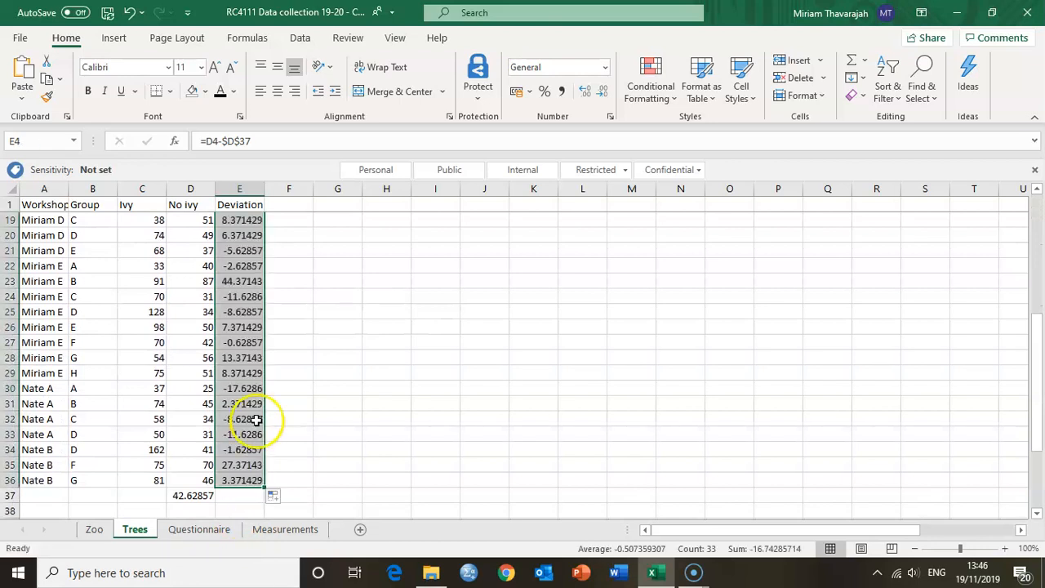
scroll(255, 325, up, 6)
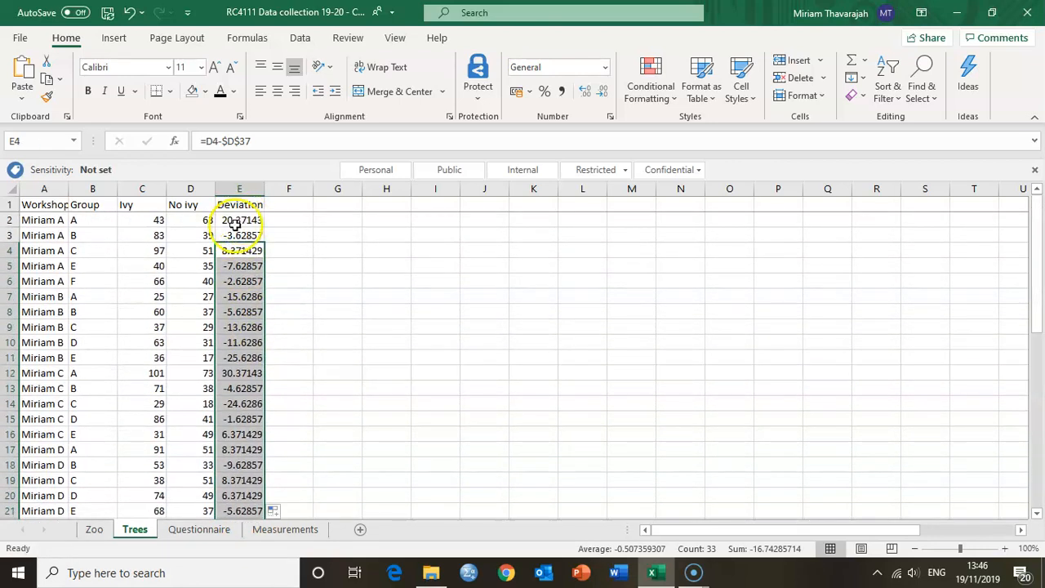
click(242, 221)
drag(202, 220, 239, 233)
click(240, 220)
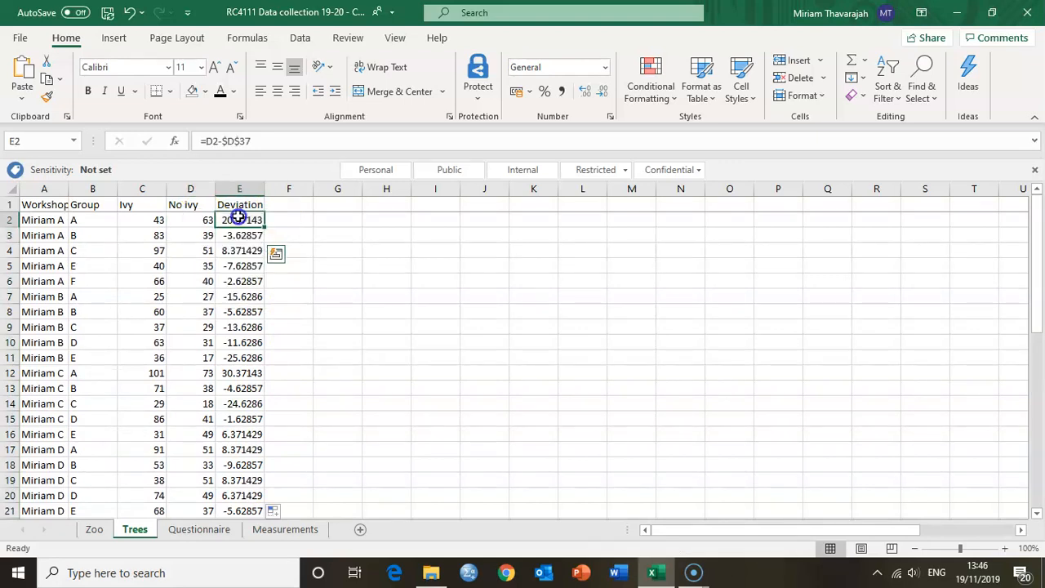
- Add the column heading "Squared" in cell F1 and square the first deviation in F2 with =E2^2
click(280, 206)
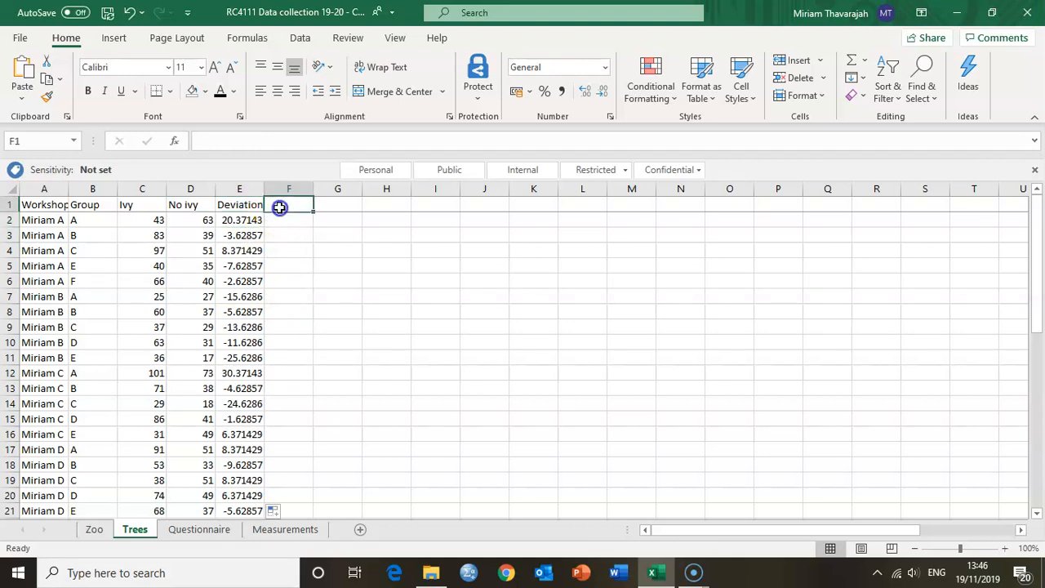
text(Squared)
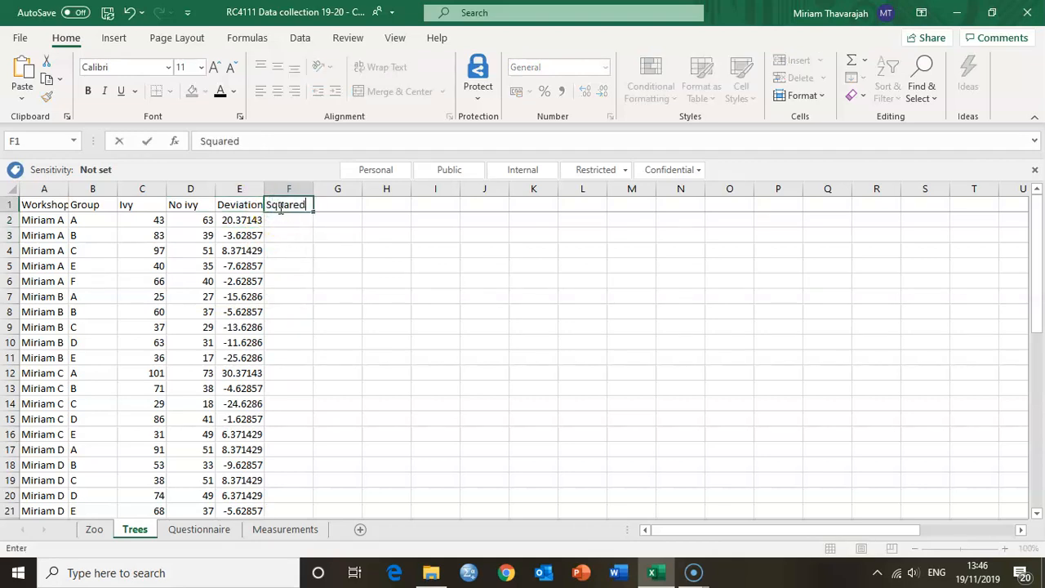
key(Return)
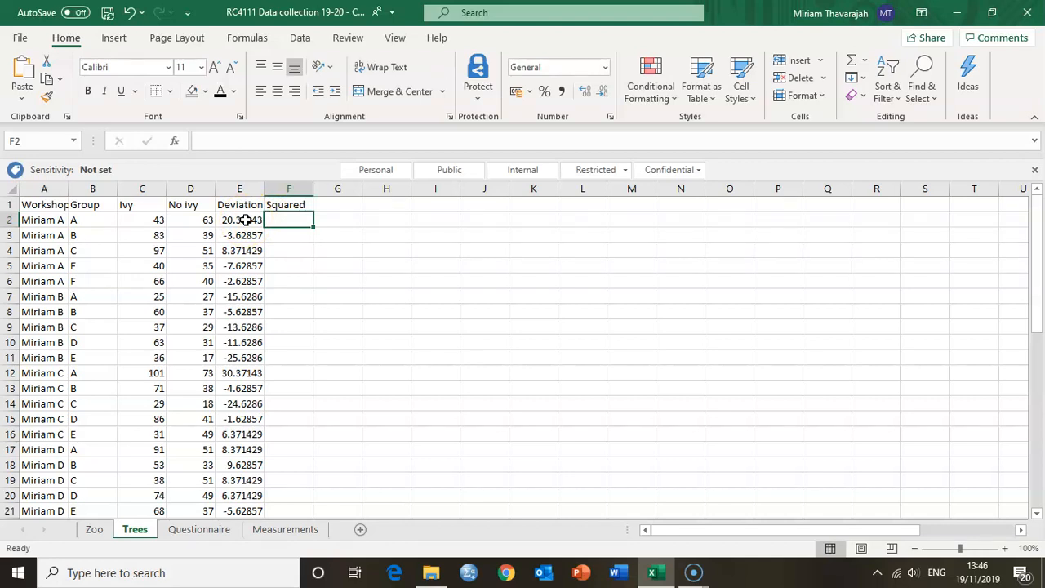
text(=)
click(246, 220)
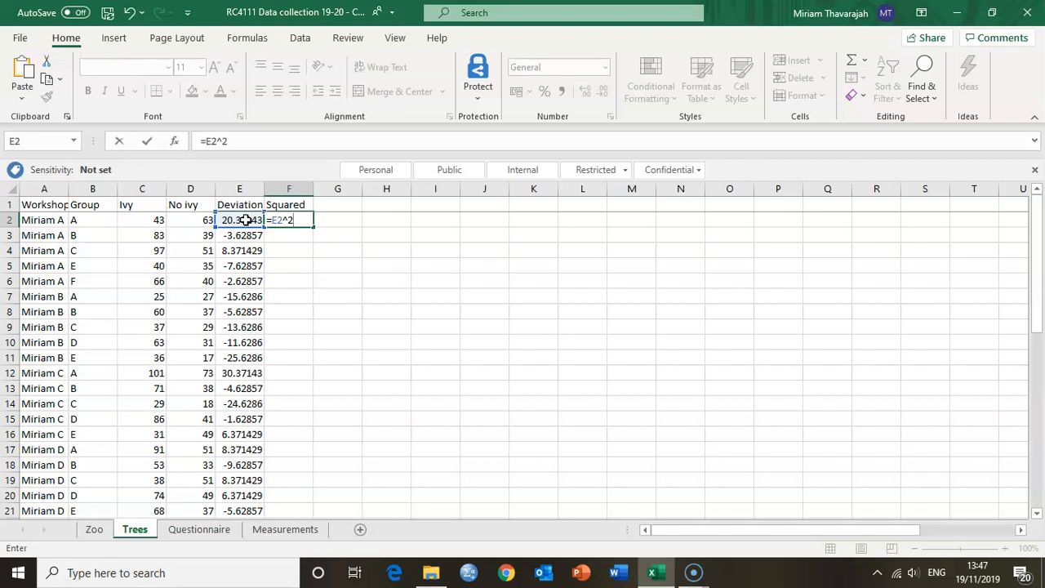
key(Return)
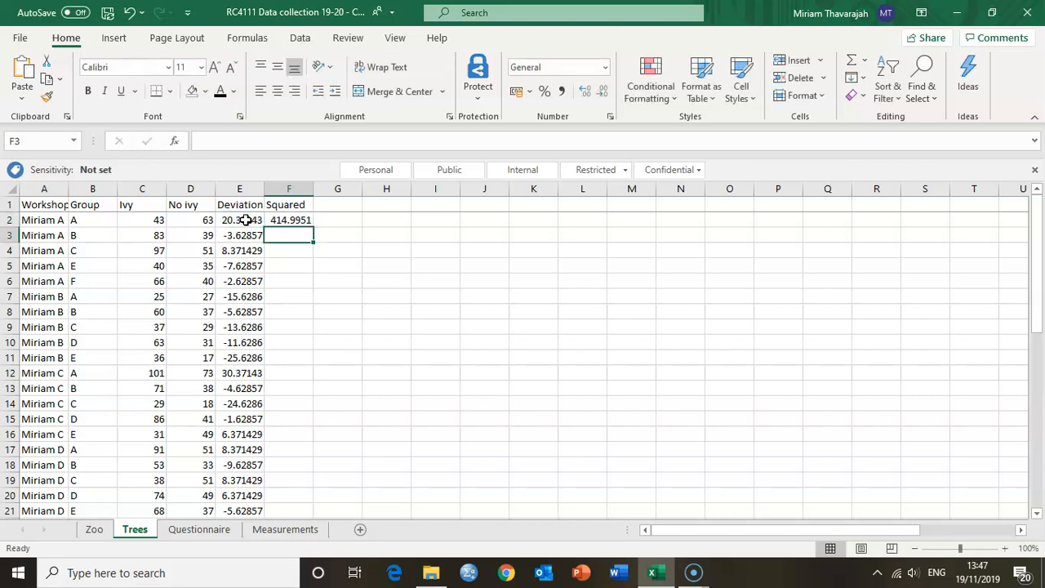
- Fill the squaring formula from F2 down to F36 and check the first few squared deviations
click(276, 219)
drag(314, 226, 275, 487)
scroll(269, 344, up, 6)
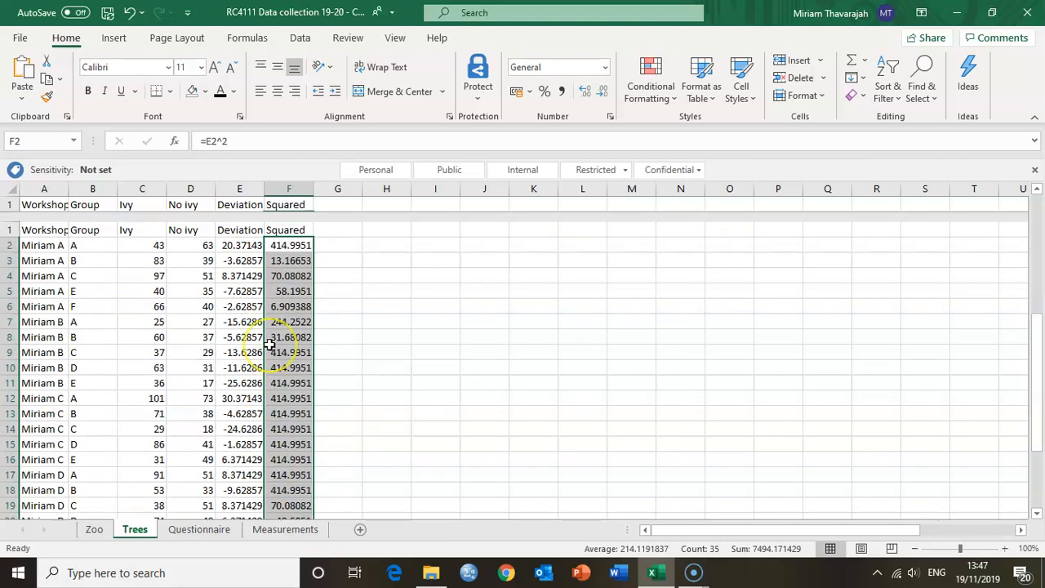
click(286, 236)
click(284, 265)
click(283, 279)
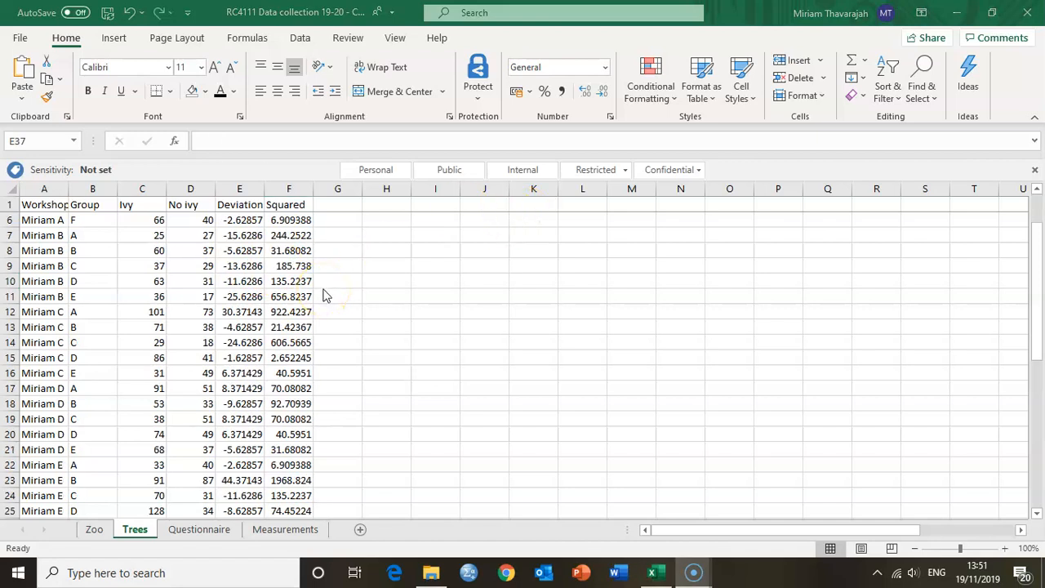
- Format the deviations and squared deviations in E6:F37 with the Number format
click(241, 225)
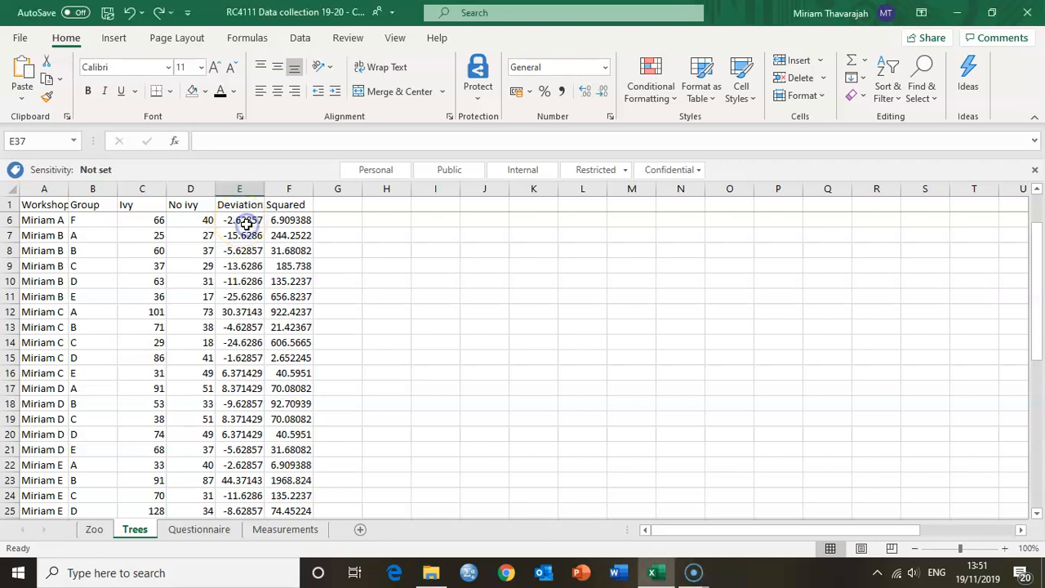
drag(238, 222, 283, 467)
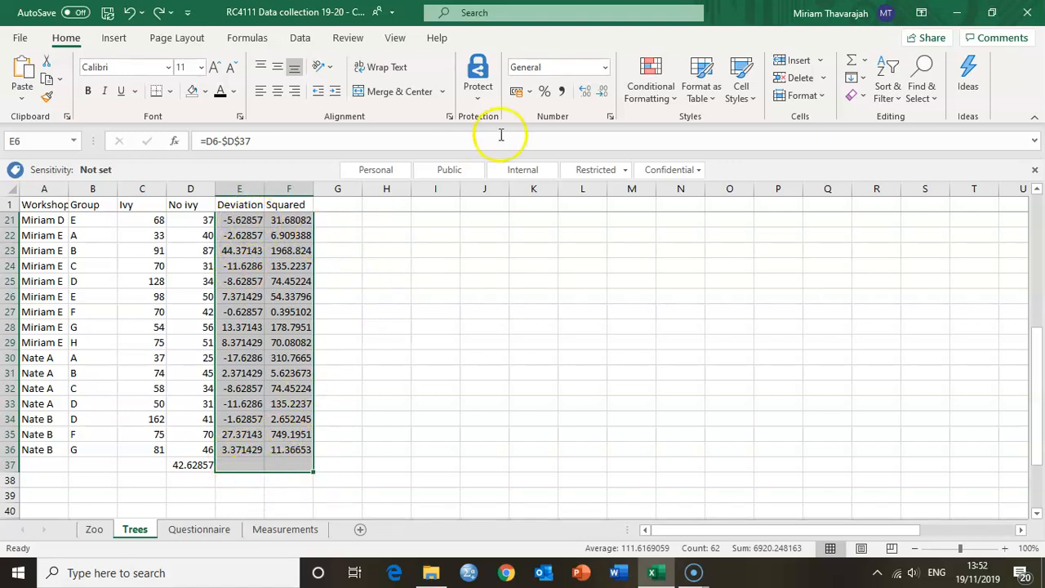
click(604, 67)
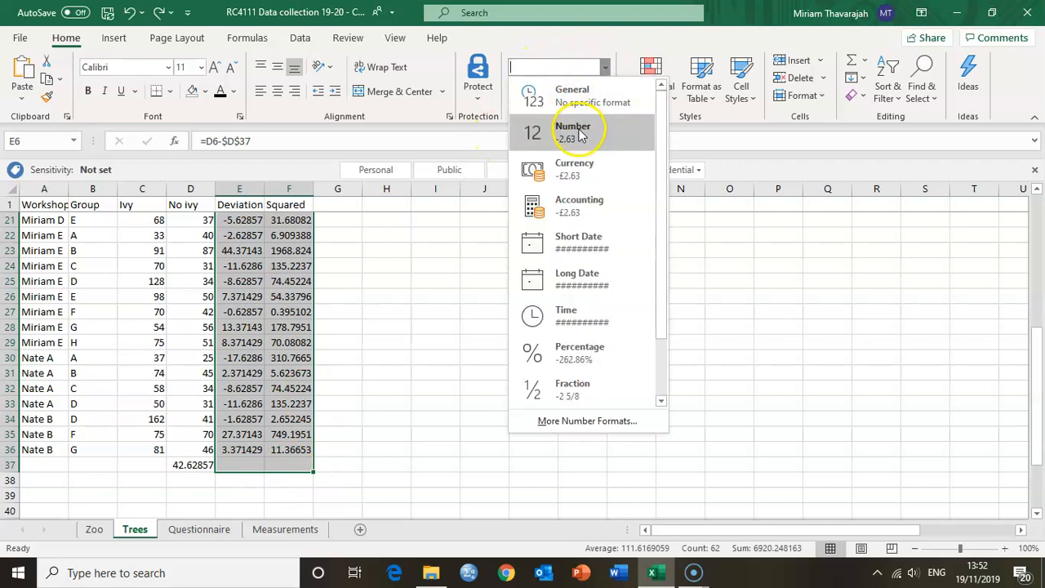
click(580, 135)
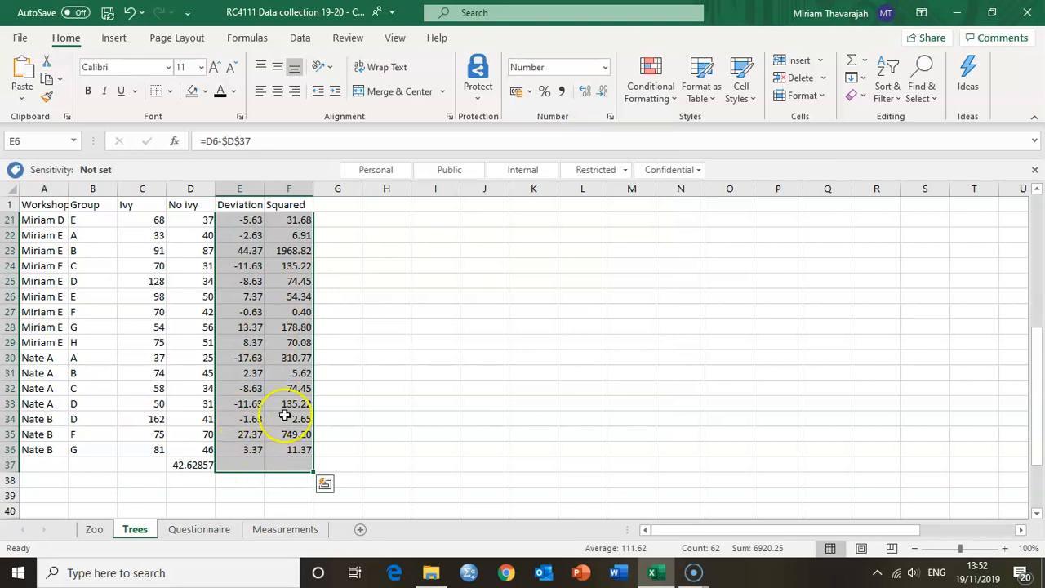
- Apply the Number format to the remaining deviation and squared values in E2:F5
scroll(278, 371, up, 4)
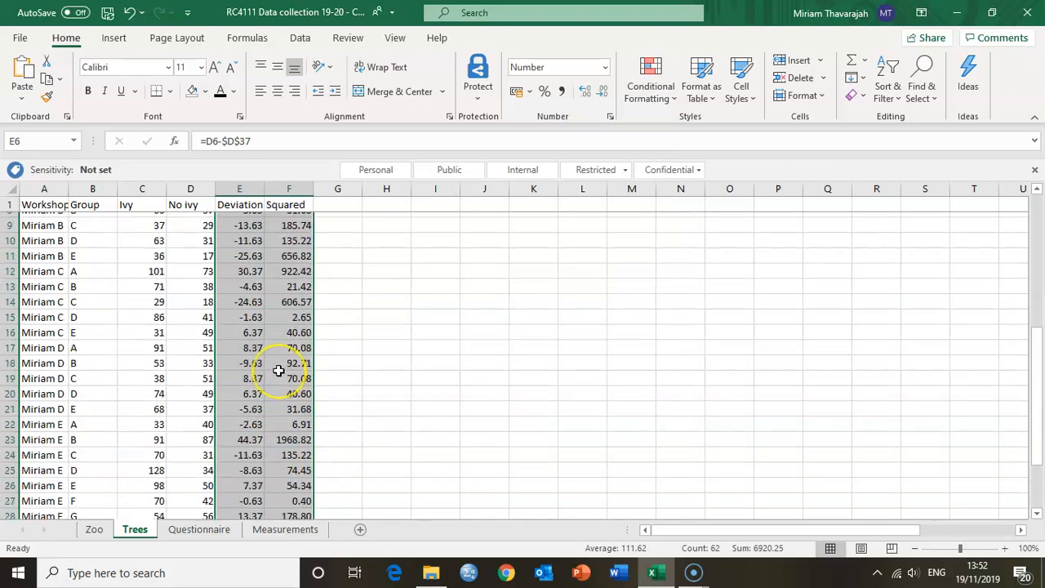
scroll(278, 371, up, 3)
drag(235, 221, 292, 266)
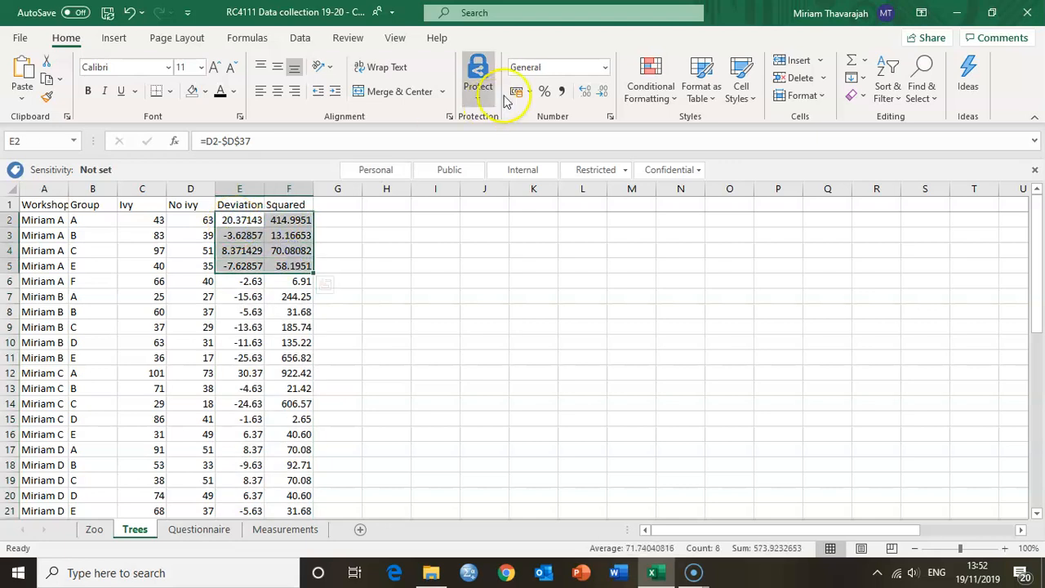
click(606, 67)
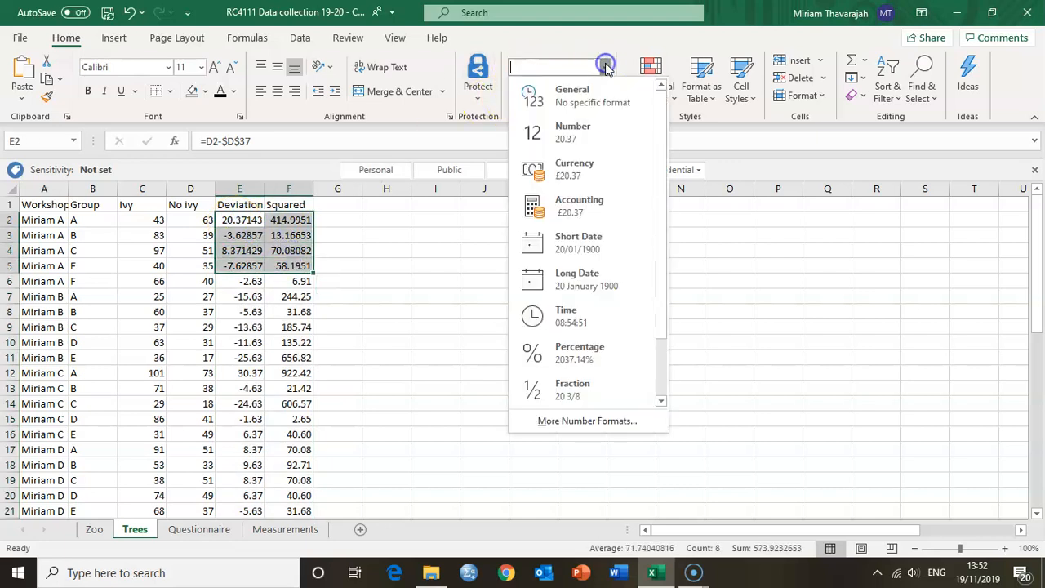
click(564, 132)
click(275, 319)
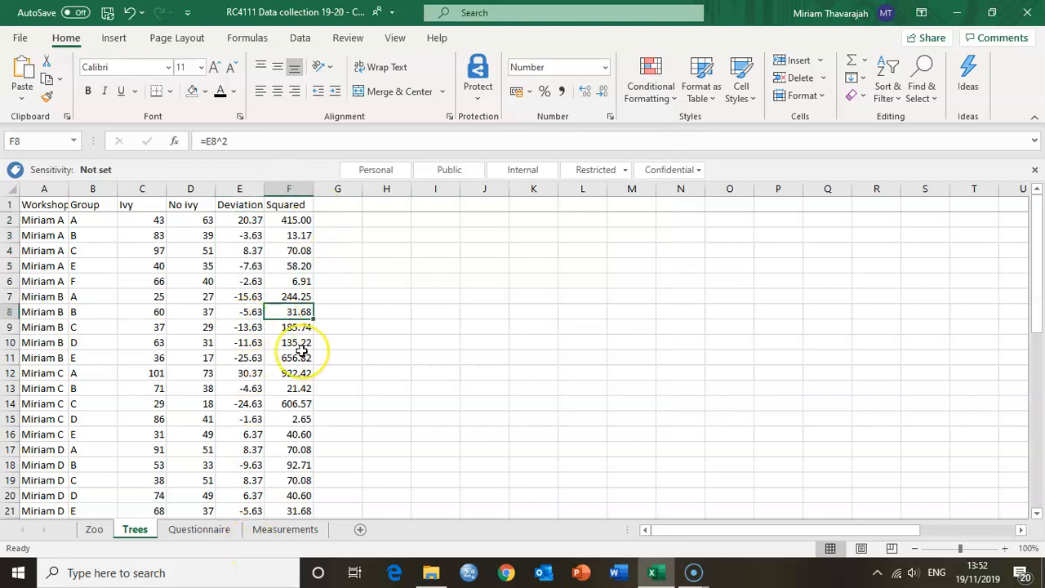
- Total the deviations in E37 with =SUM(E2:E36) and copy the sum across to F37 for the squared deviations
scroll(251, 388, down, 8)
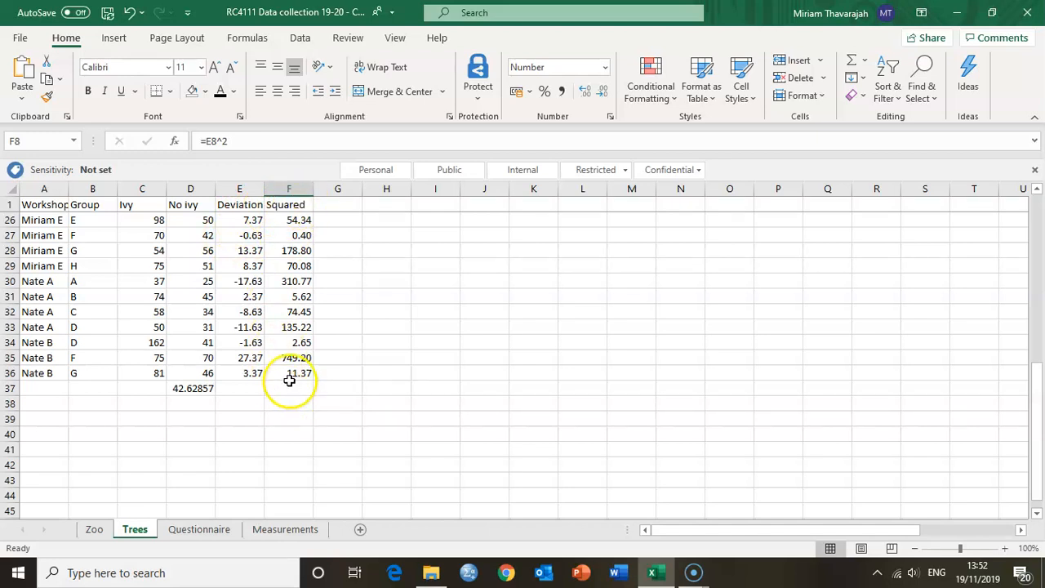
click(230, 388)
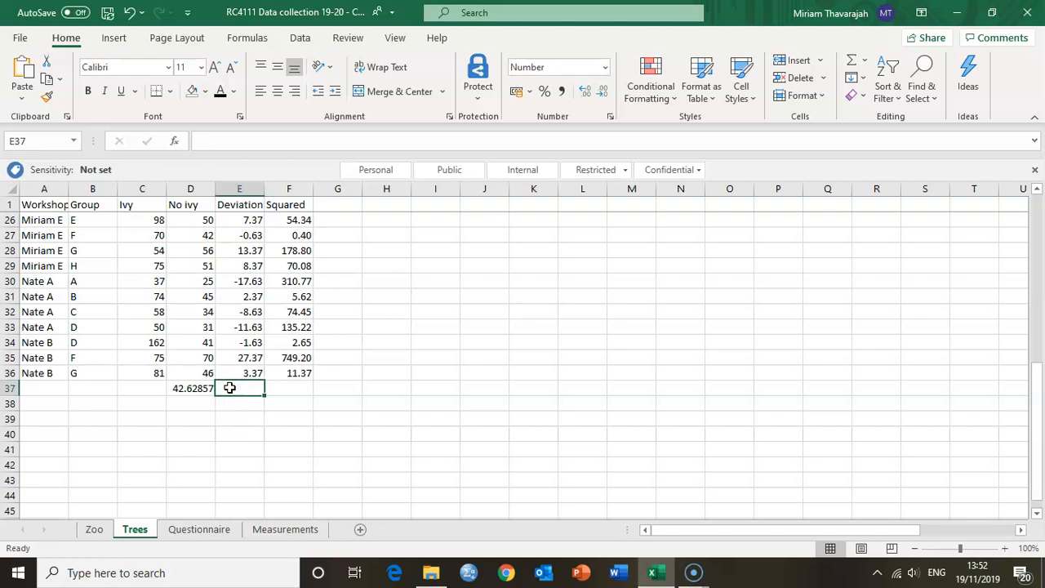
text(=sum)
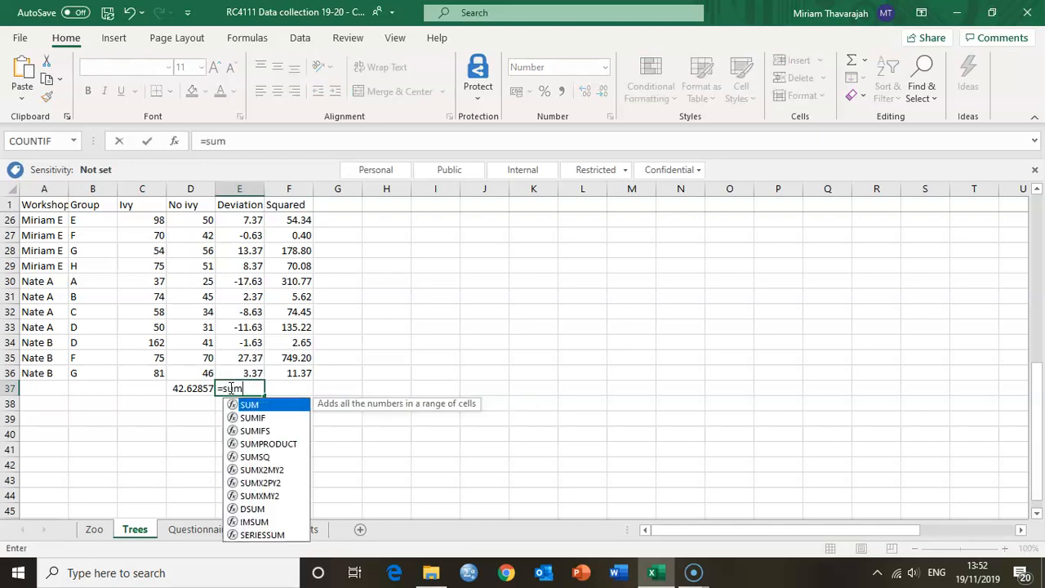
text(()
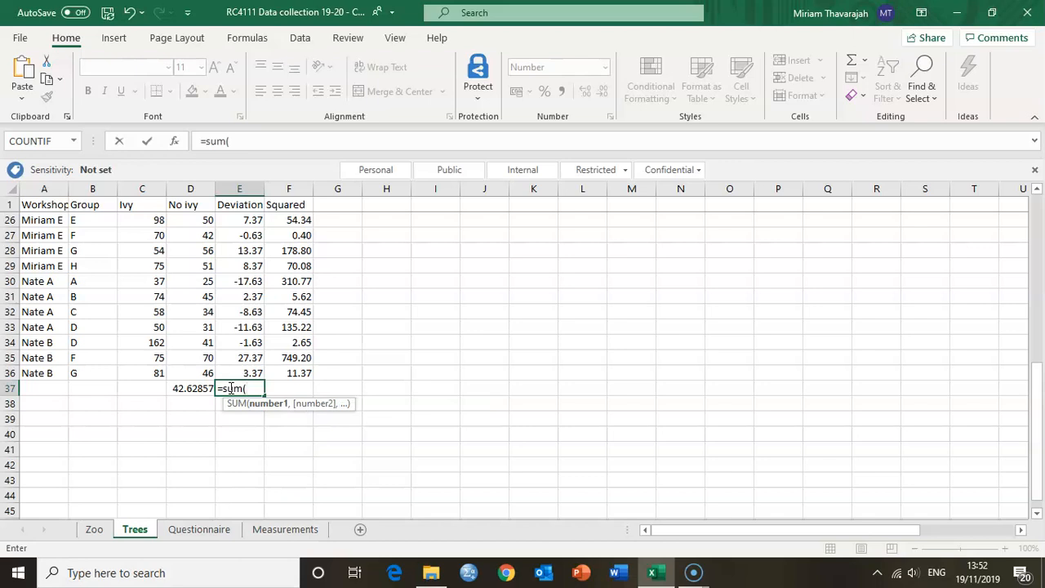
drag(235, 372, 230, 219)
text())
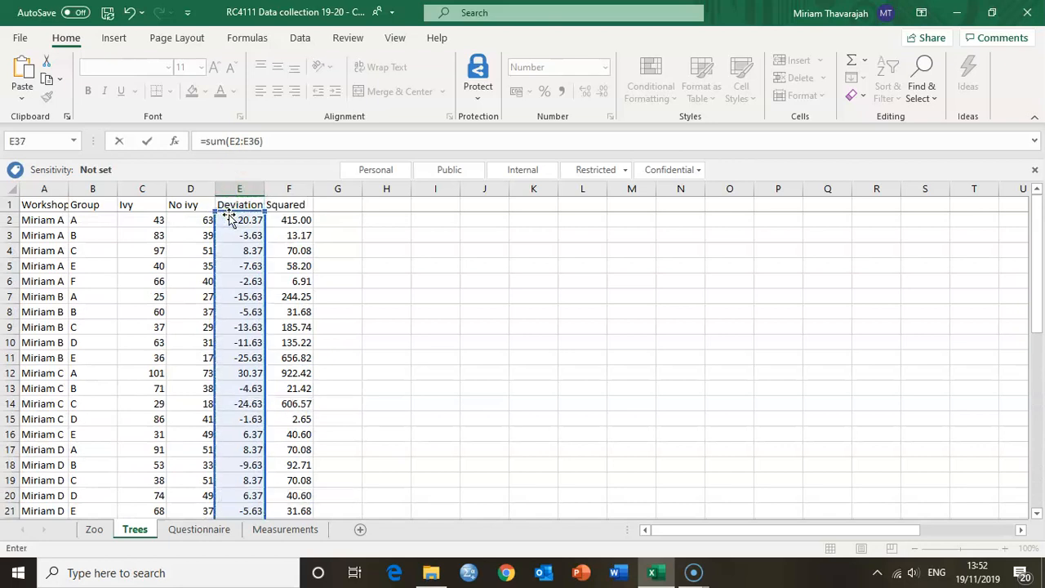
scroll(244, 311, down, 2)
scroll(245, 310, down, 8)
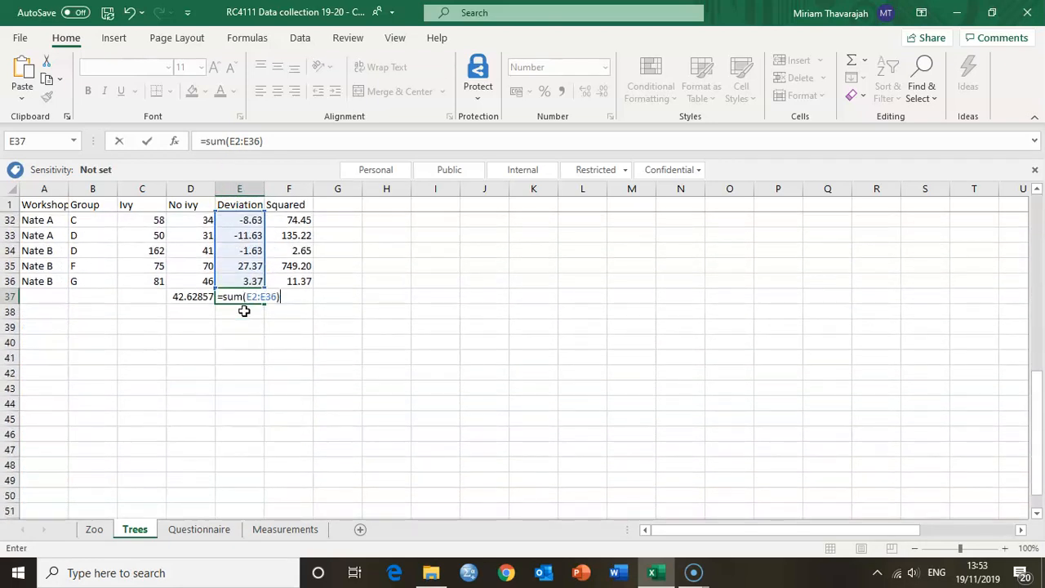
scroll(244, 311, up, 1)
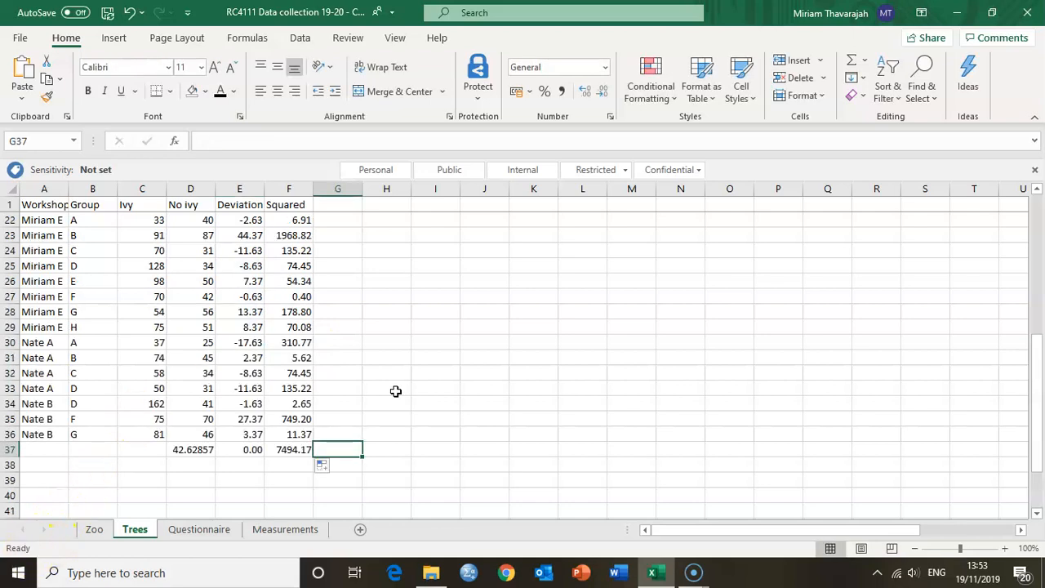
- Examine the deviation total in E37 and compare the squared deviations in F2:F36 with their sum in F37
click(240, 450)
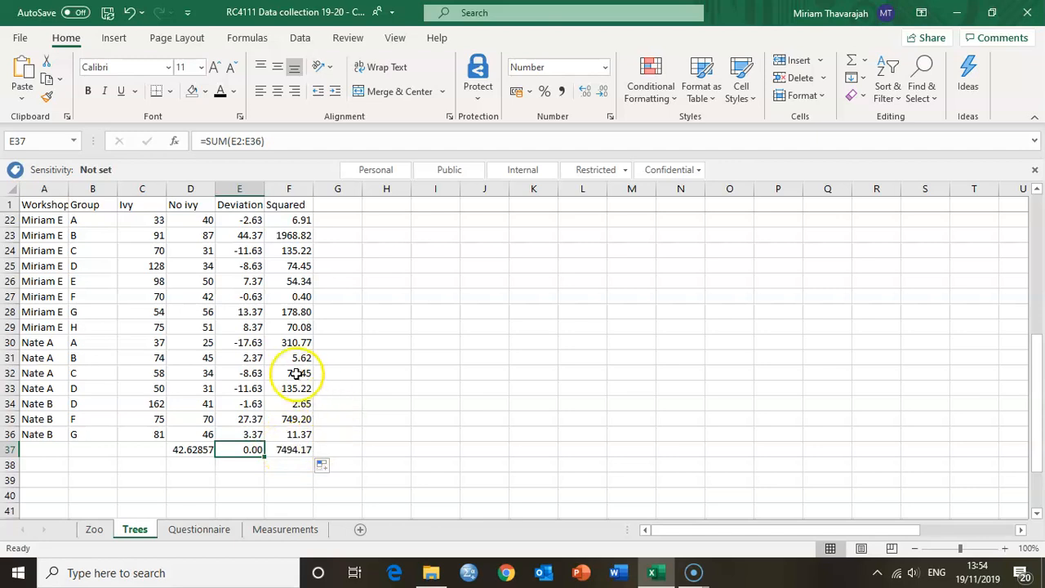
scroll(294, 229, up, 2)
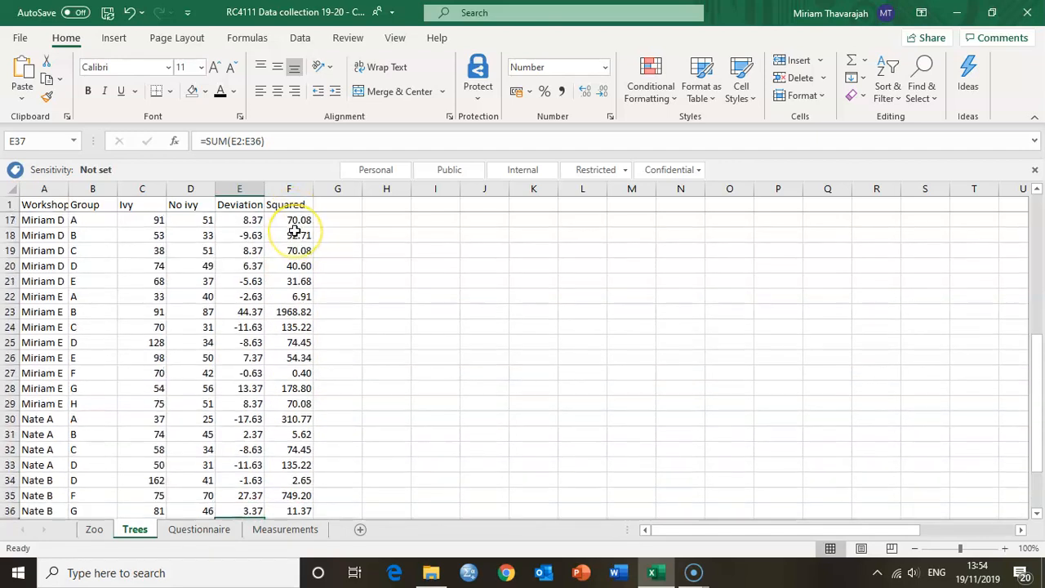
scroll(292, 241, up, 3)
scroll(292, 245, up, 2)
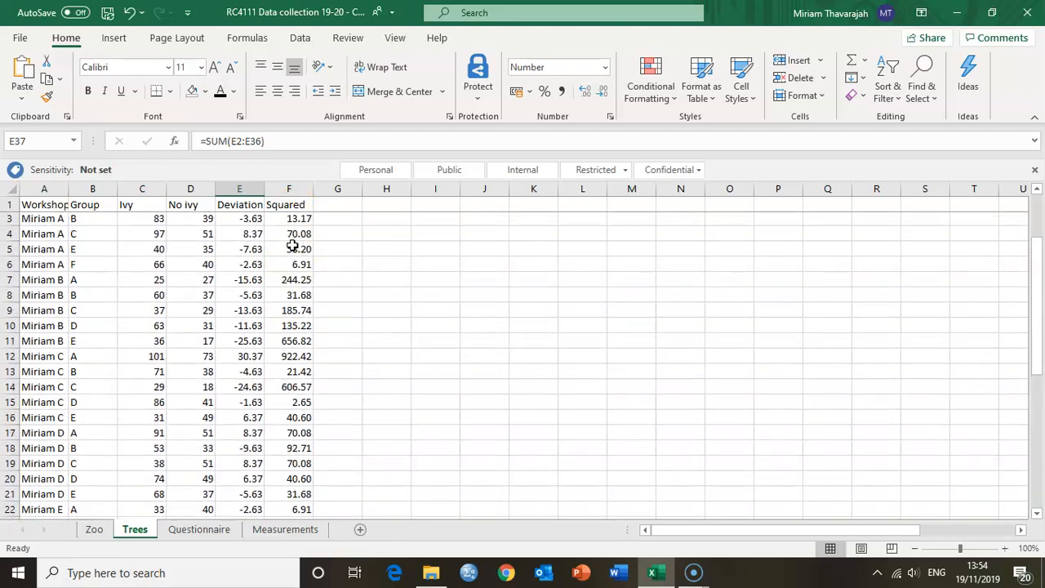
scroll(292, 245, down, 9)
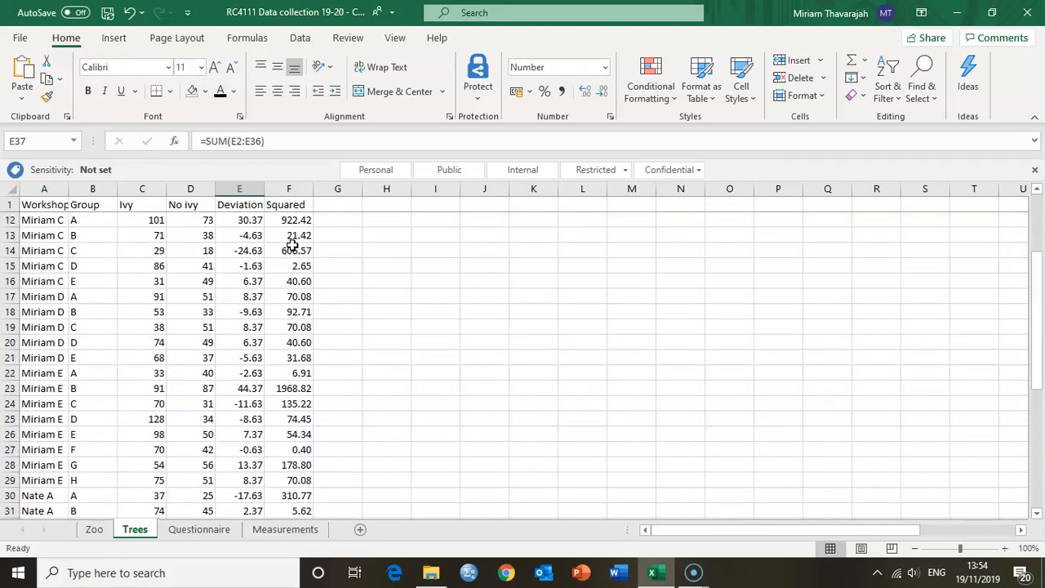
click(293, 343)
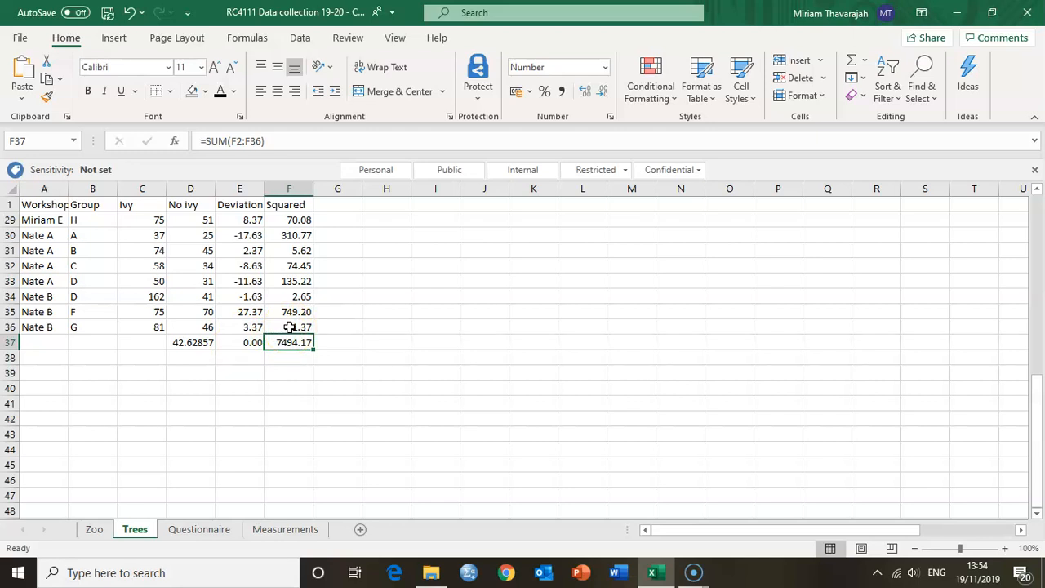
drag(290, 326, 289, 219)
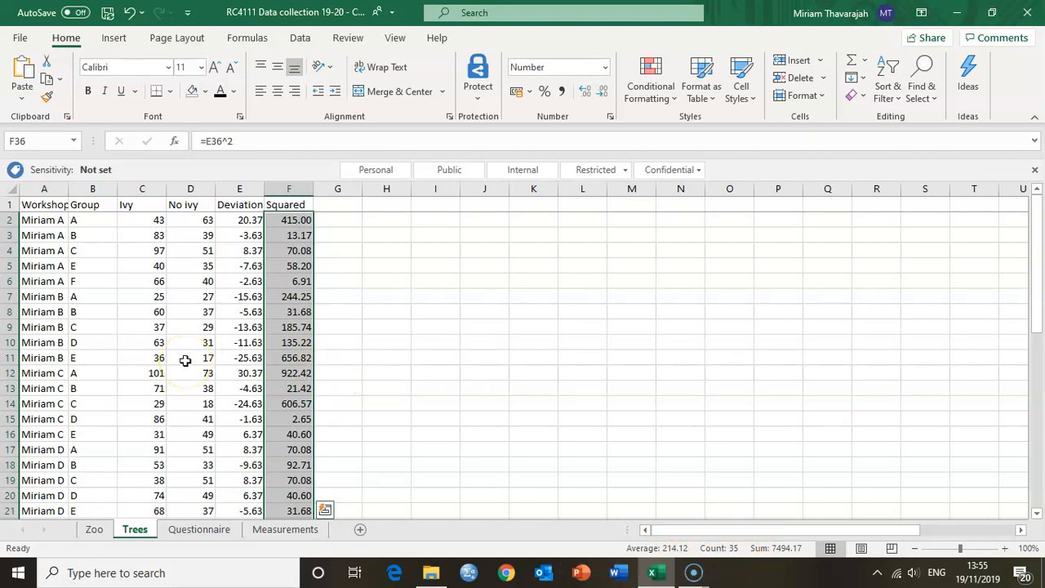
scroll(186, 360, down, 6)
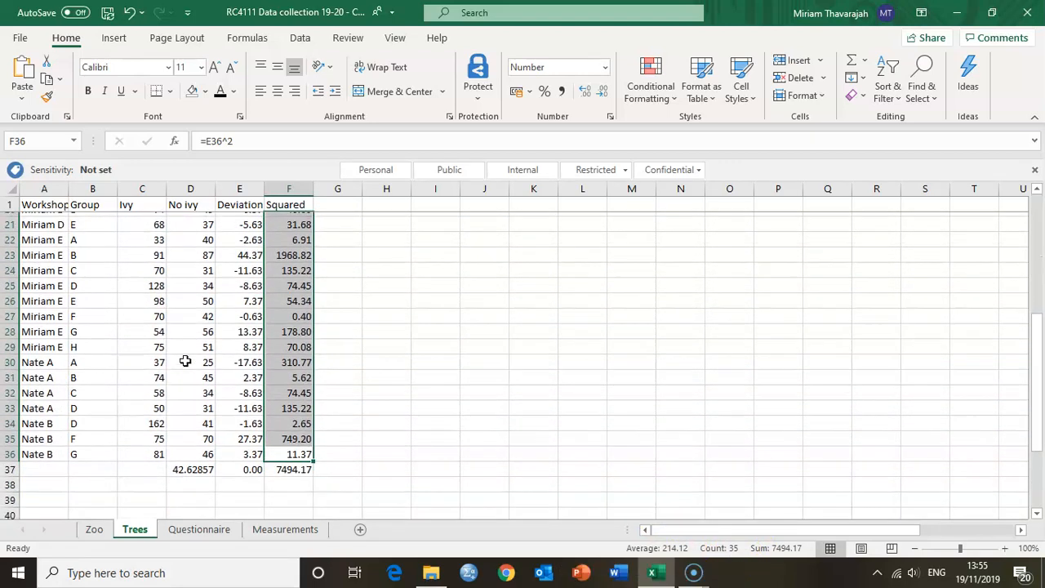
scroll(185, 361, down, 1)
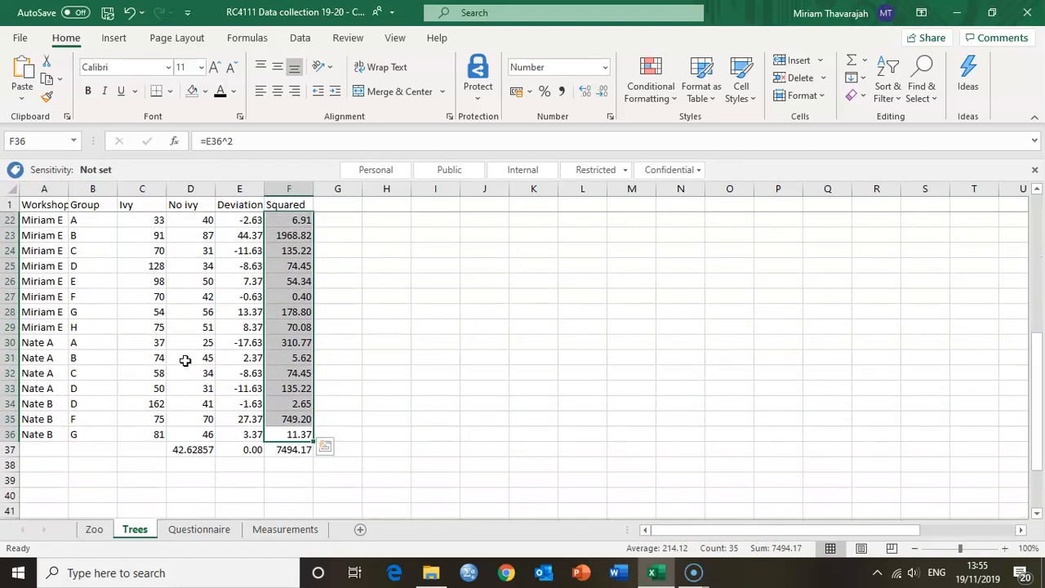
click(287, 450)
click(299, 450)
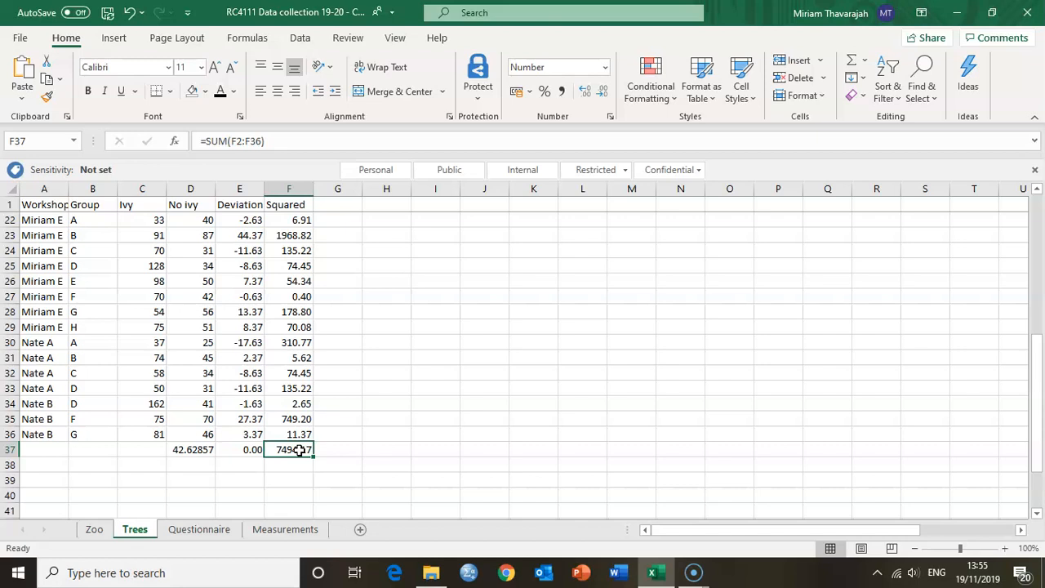
- Calculate the variance in F38 by dividing the sum of squares by 34, using =F37/34
click(288, 463)
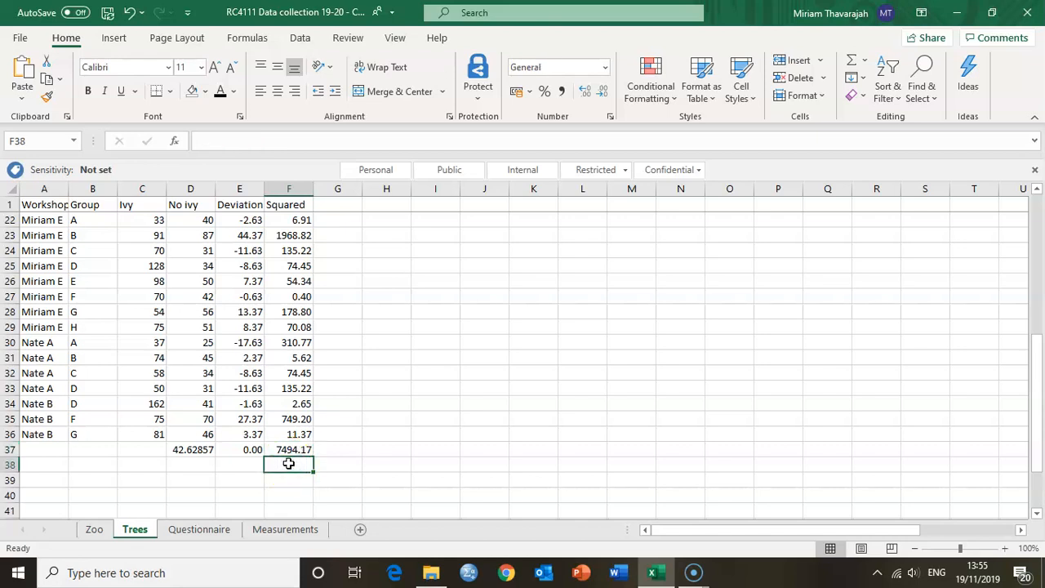
text(=)
click(288, 449)
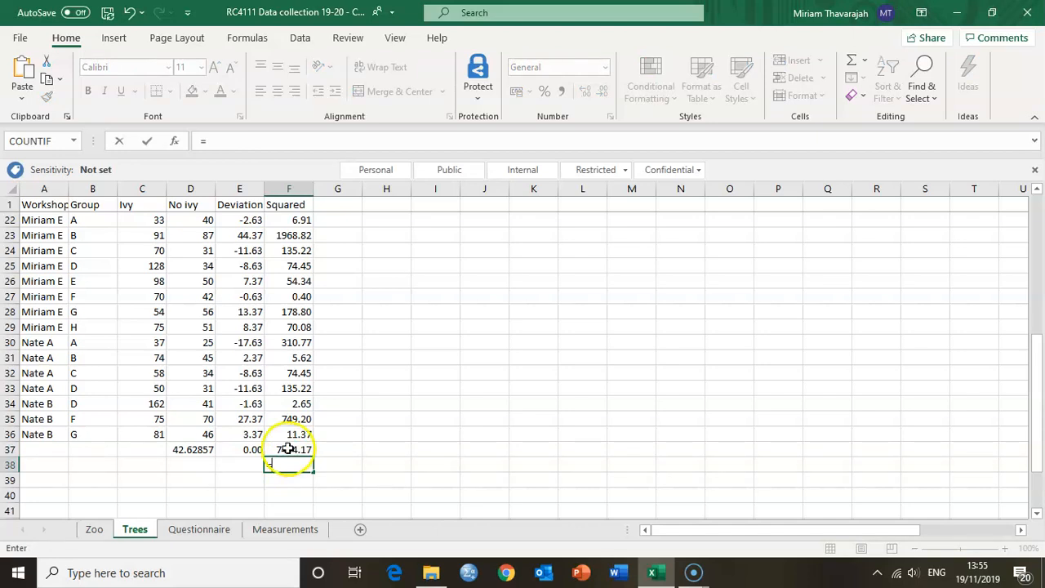
text(/34)
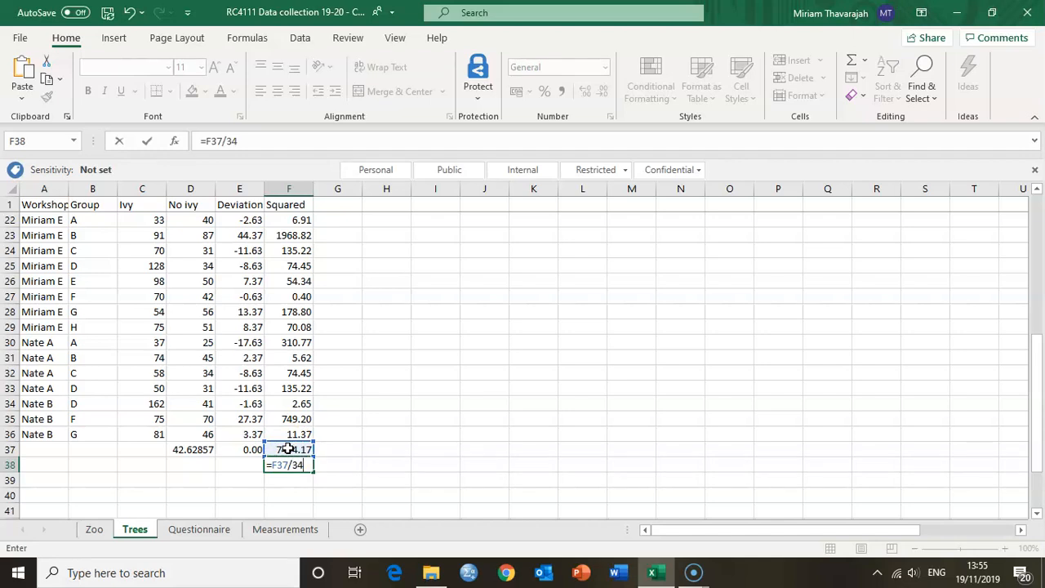
key(Return)
click(288, 463)
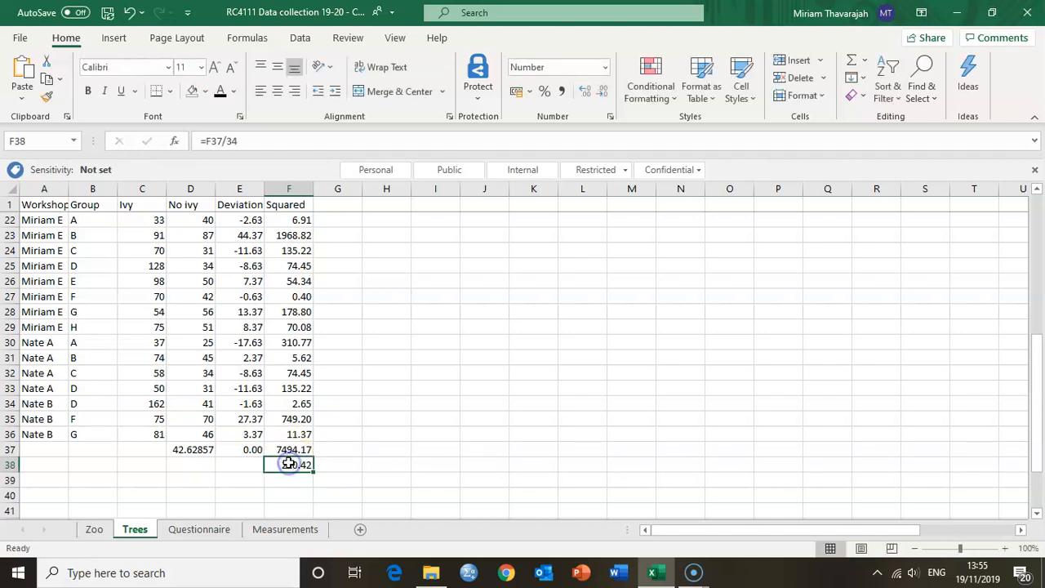
- Label the result with "Variance" in cell E38 and check the label against the formula in F38
click(238, 465)
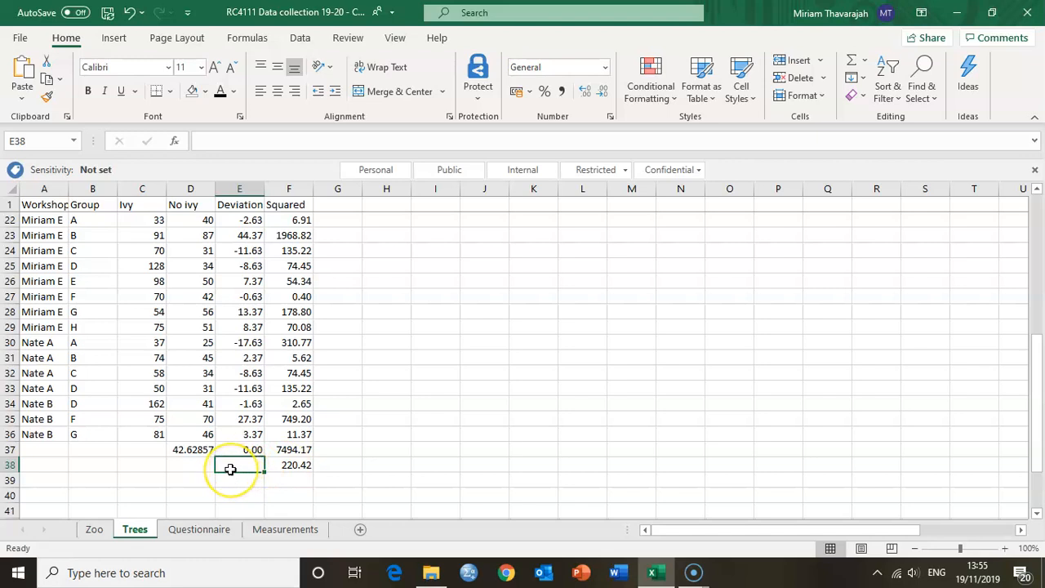
text(Varaic)
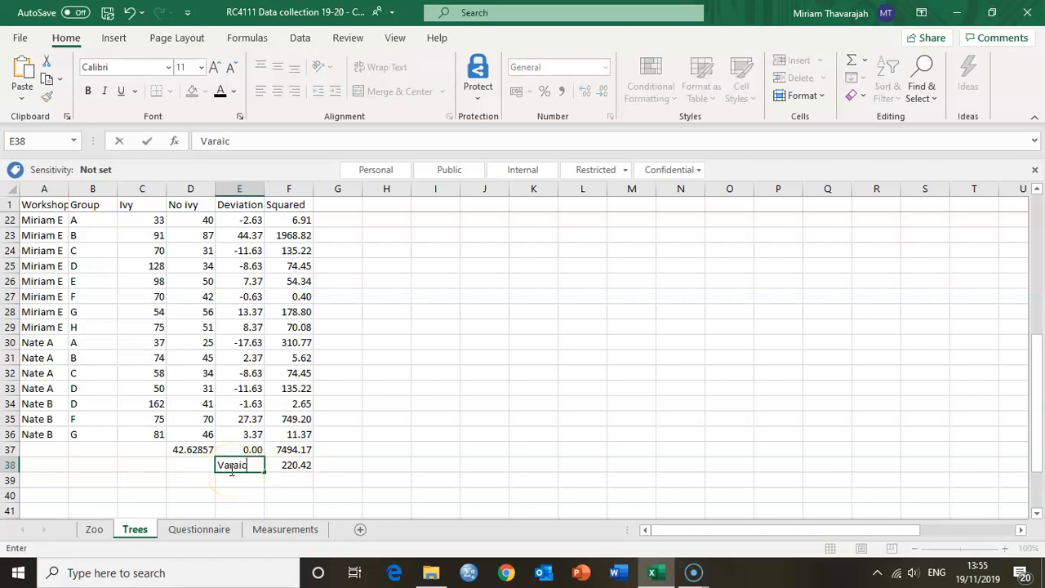
key(BackSpace)
key(BackSpace)
key(BackSpace)
text(a)
key(BackSpace)
text(iance)
key(Return)
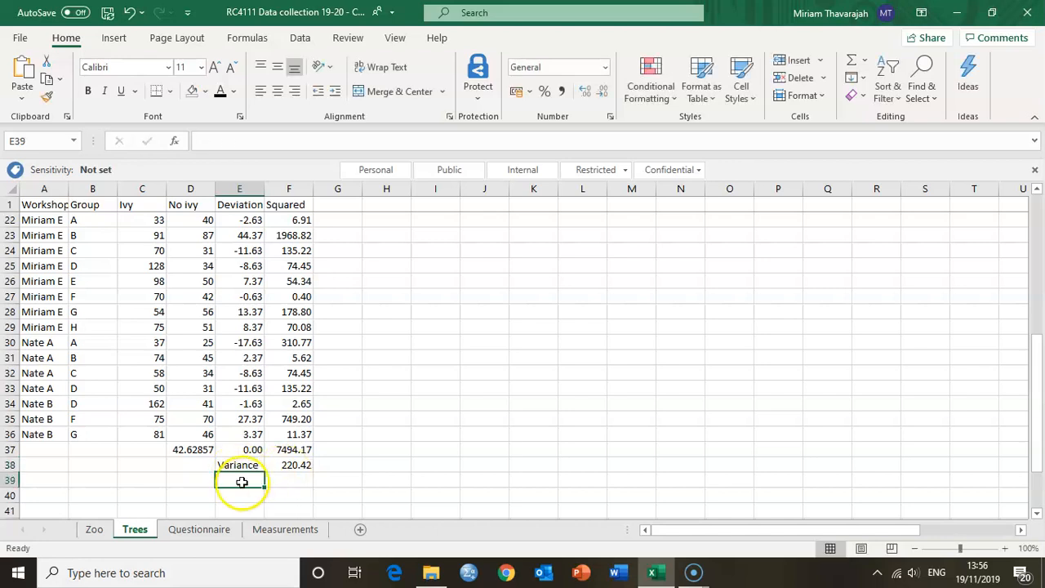
drag(258, 462, 289, 461)
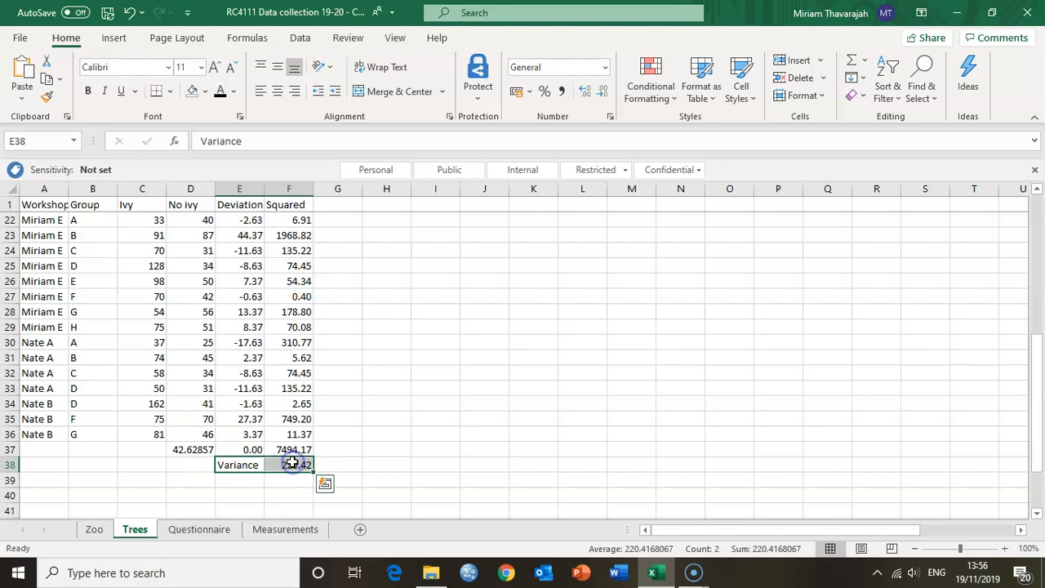
click(292, 463)
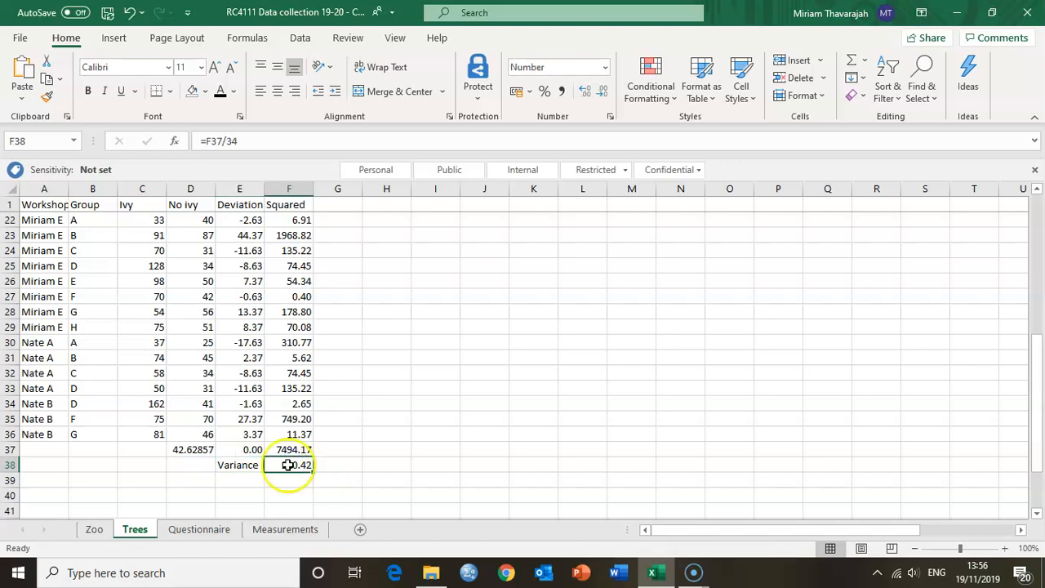
- Label cell E39, below the Variance label, with "Standard deviation"
click(228, 480)
text(Standard deviation)
key(Tab)
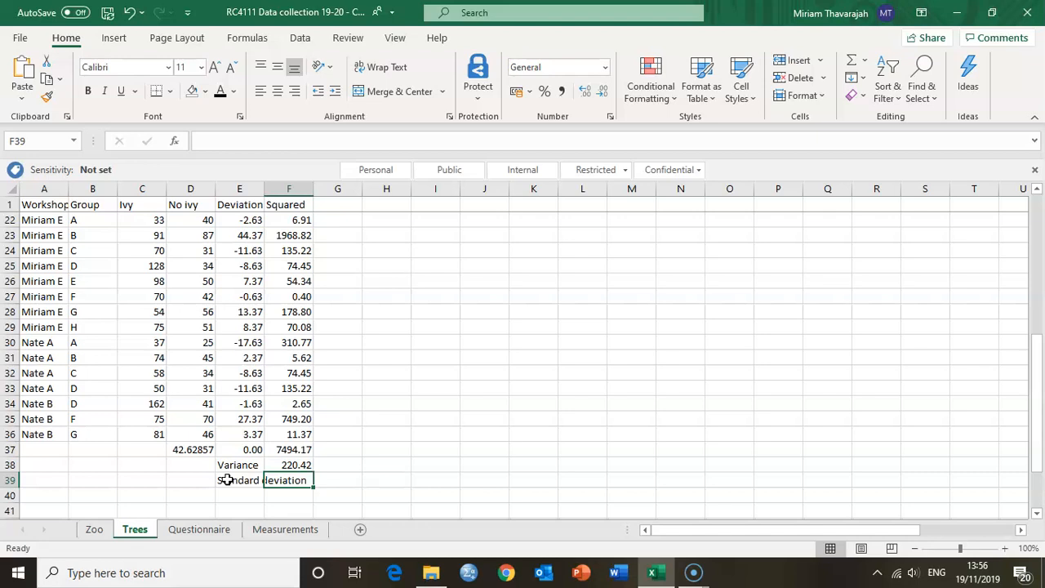
- Calculate the standard deviation in F39 as the square root of the variance, using =SQRT(F38)
text(=)
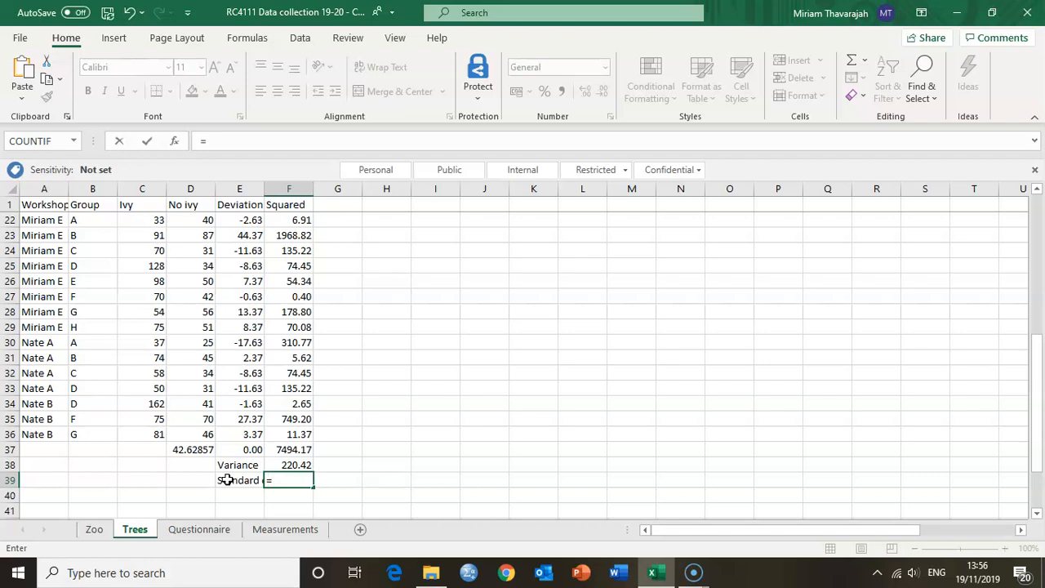
text(sqrt)
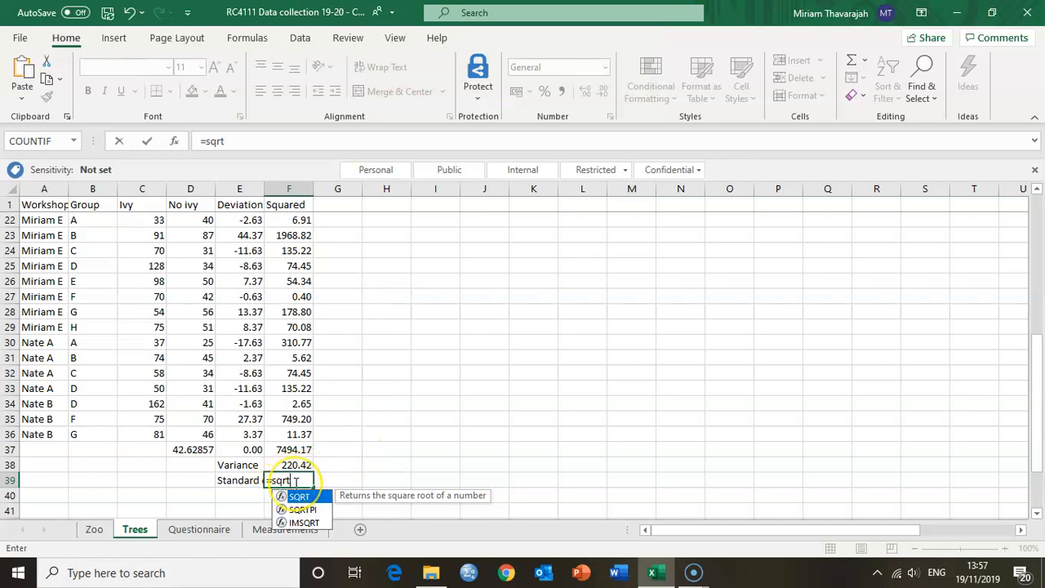
text(()
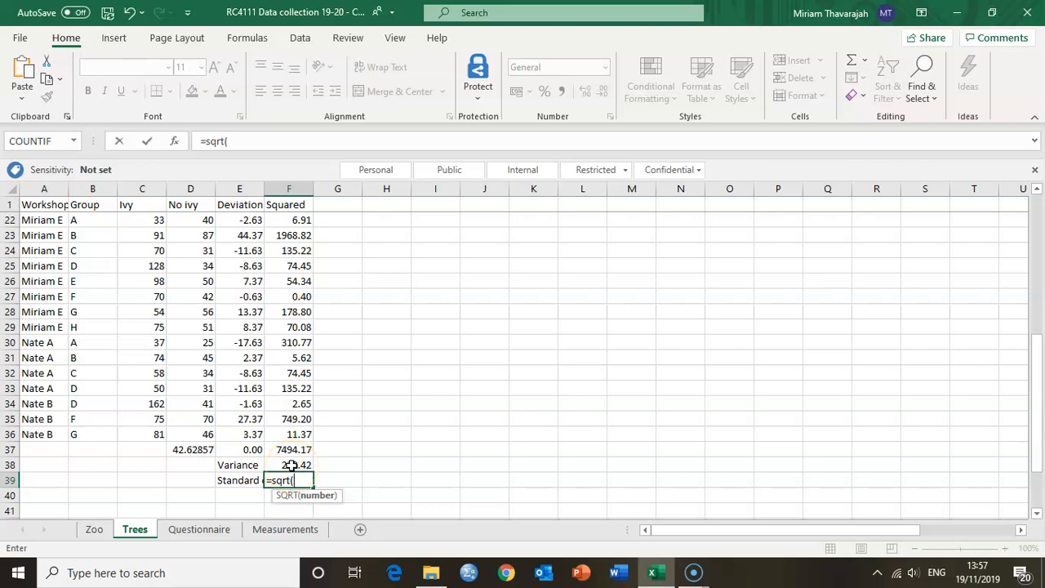
click(291, 464)
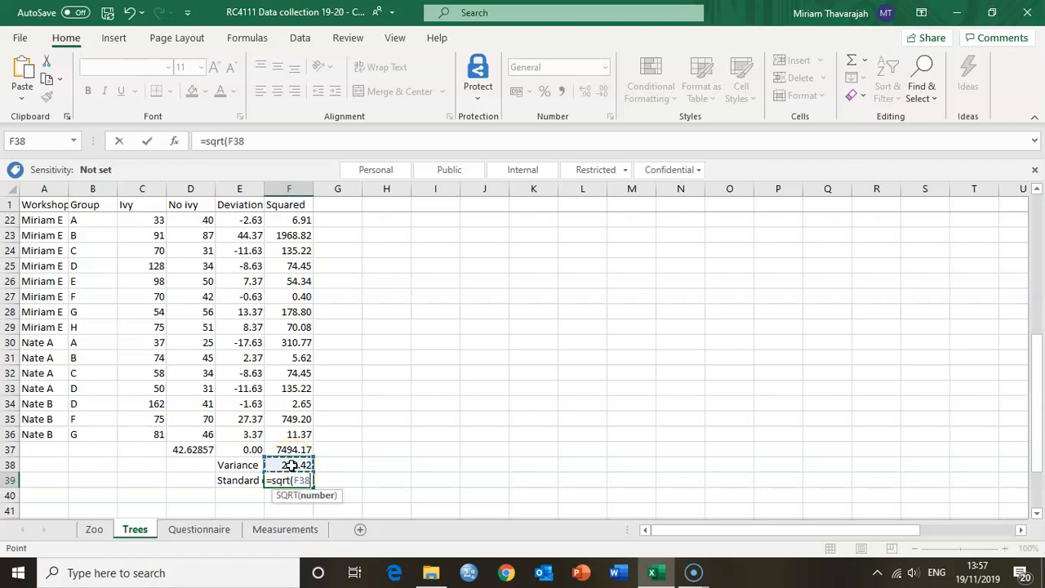
text())
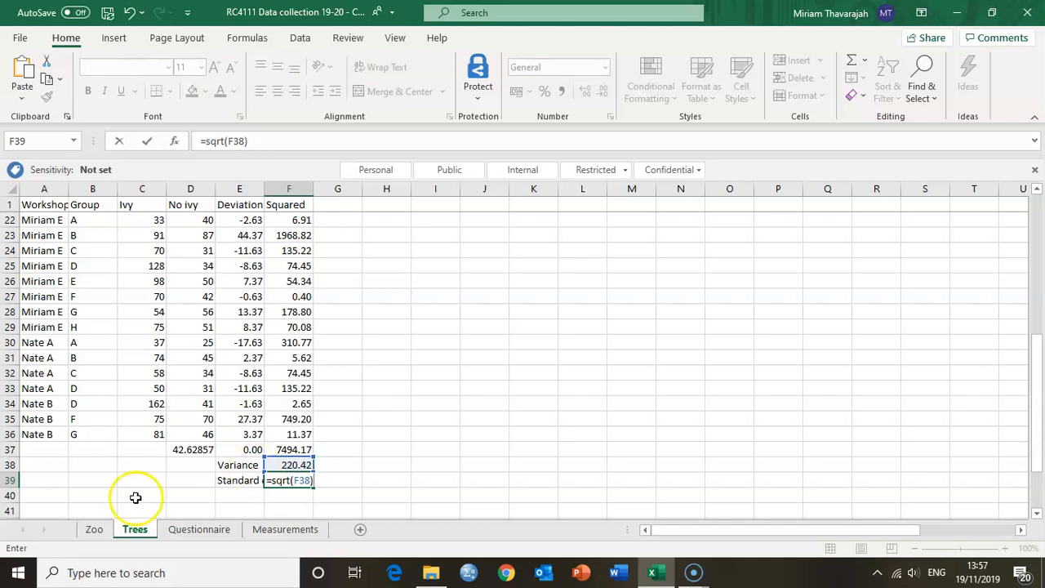
key(Tab)
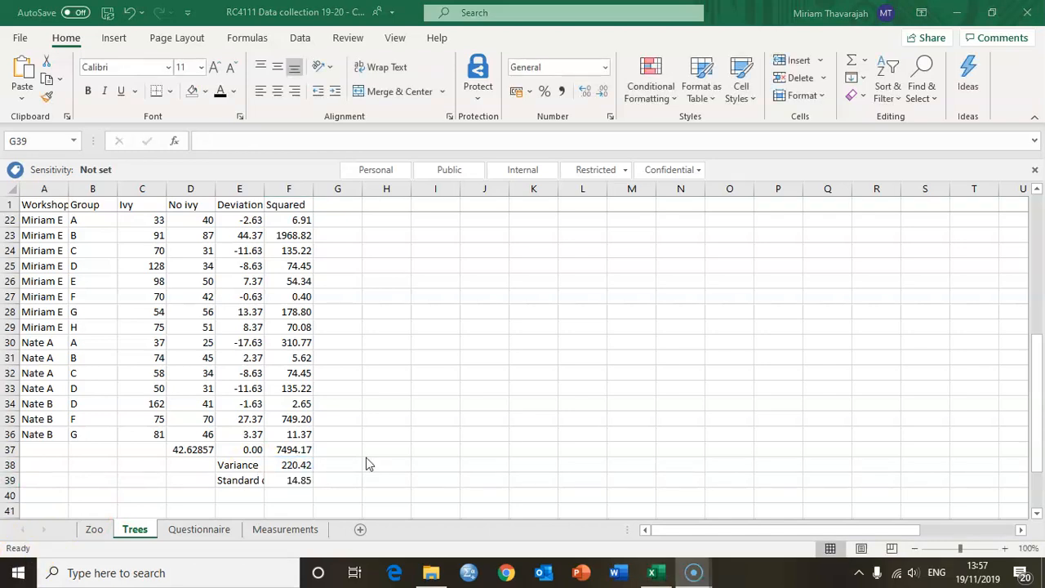
- Review the square-root formula in F39 against the No ivy counts, and check the AVERAGE formula in D37
click(281, 483)
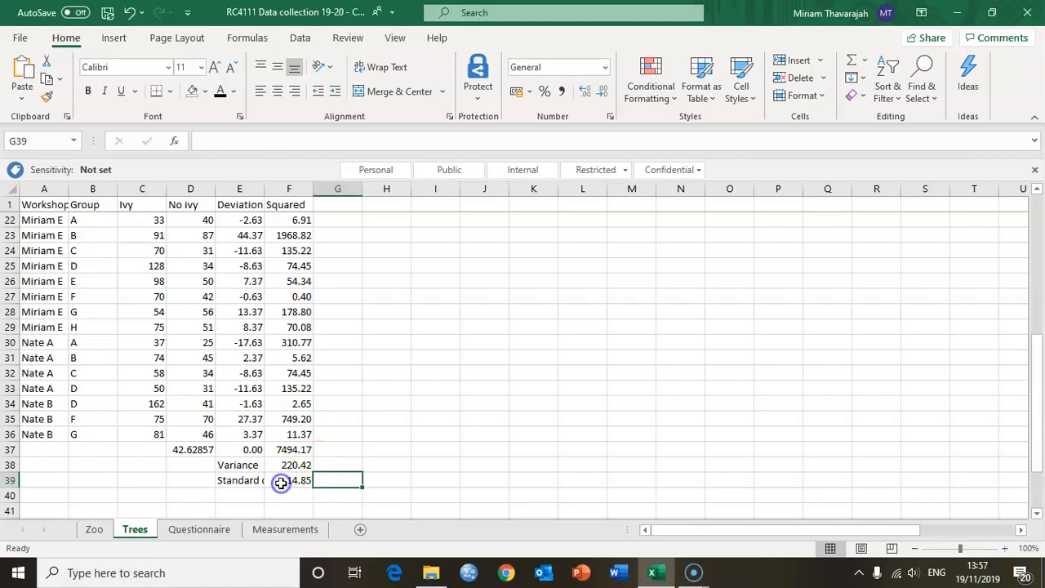
click(281, 483)
scroll(285, 341, up, 3)
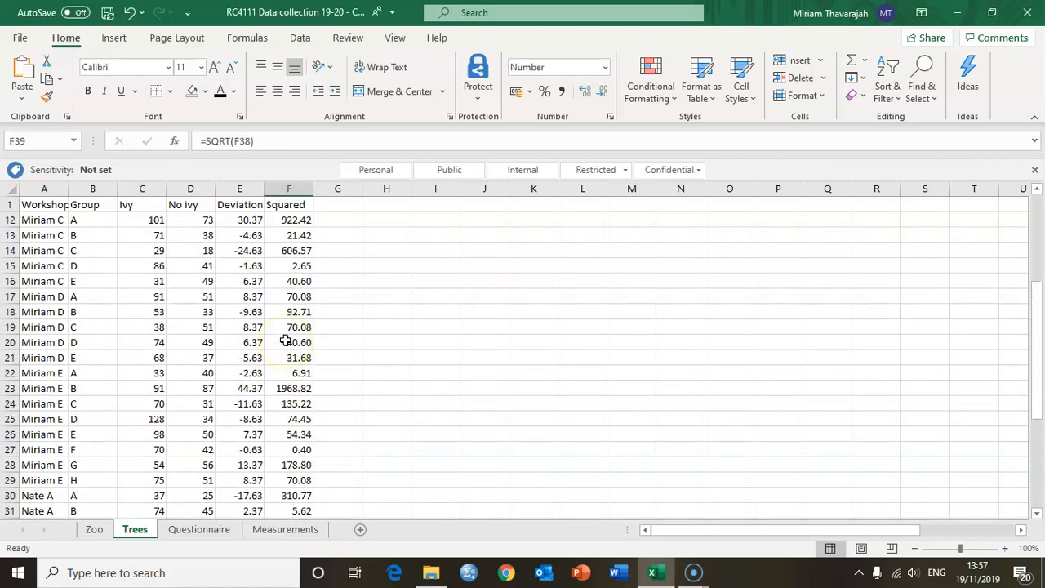
scroll(286, 341, up, 4)
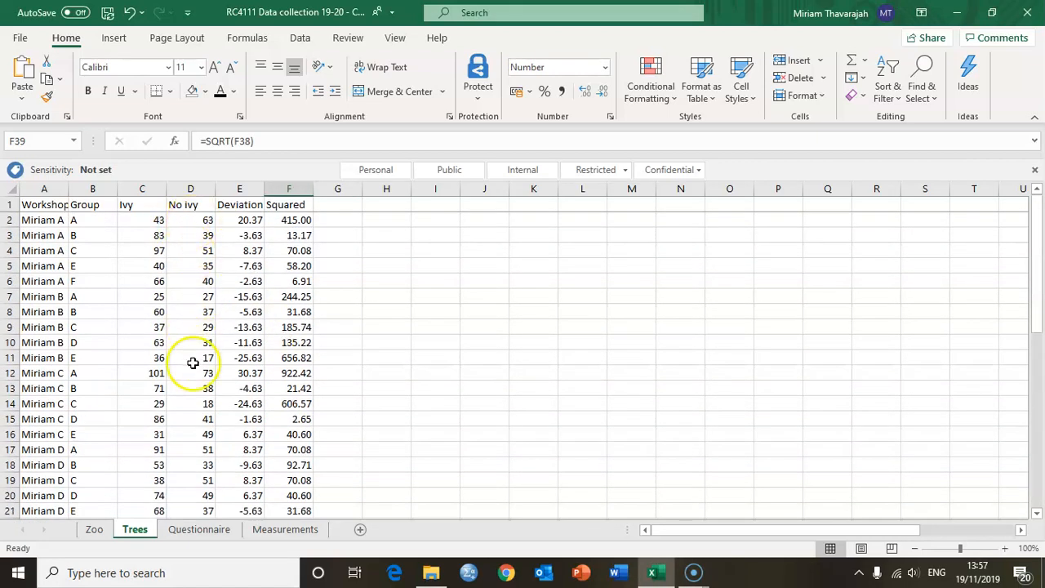
scroll(192, 362, down, 10)
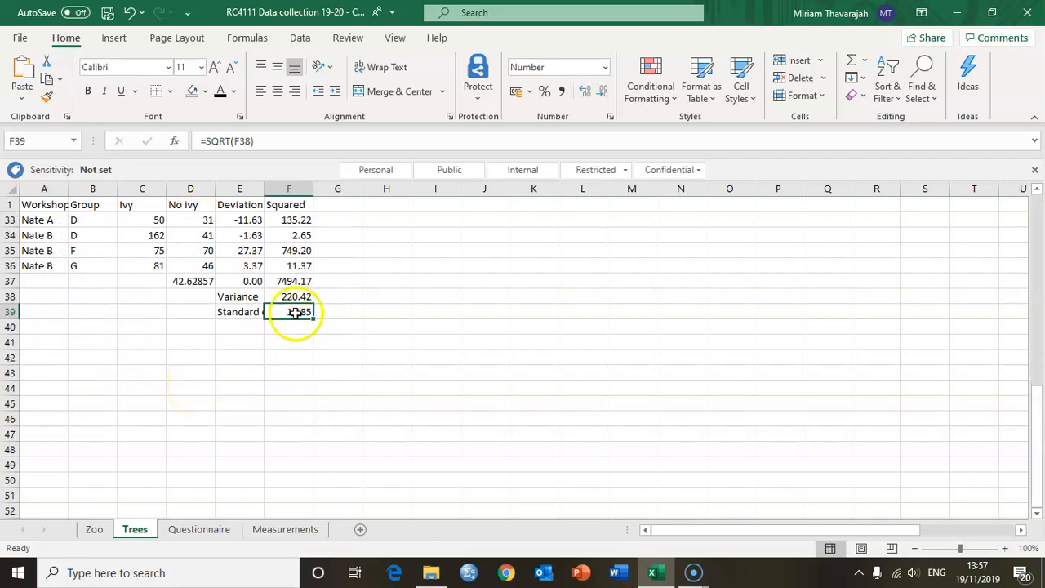
click(235, 331)
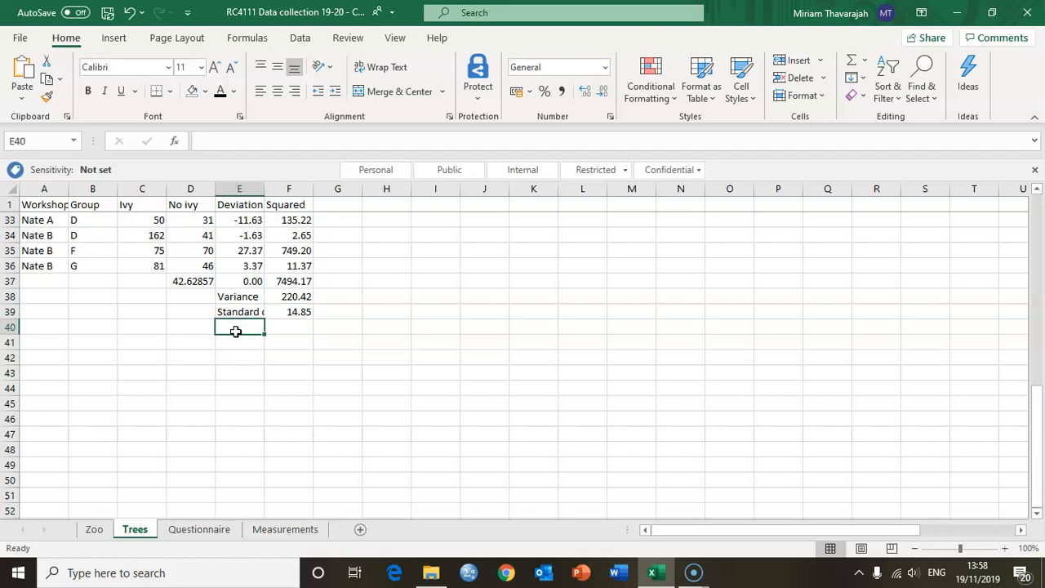
key(Right)
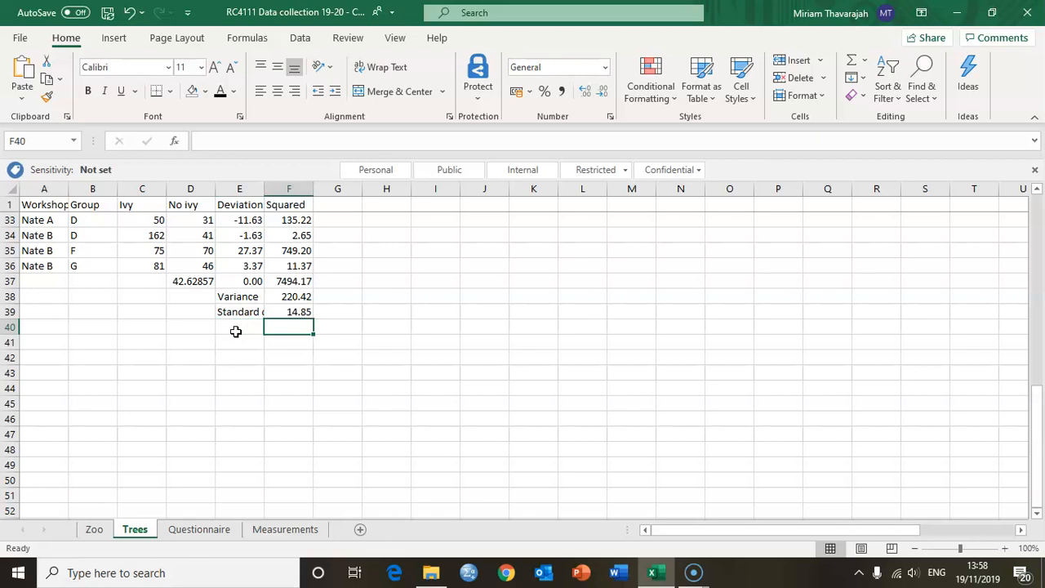
click(205, 297)
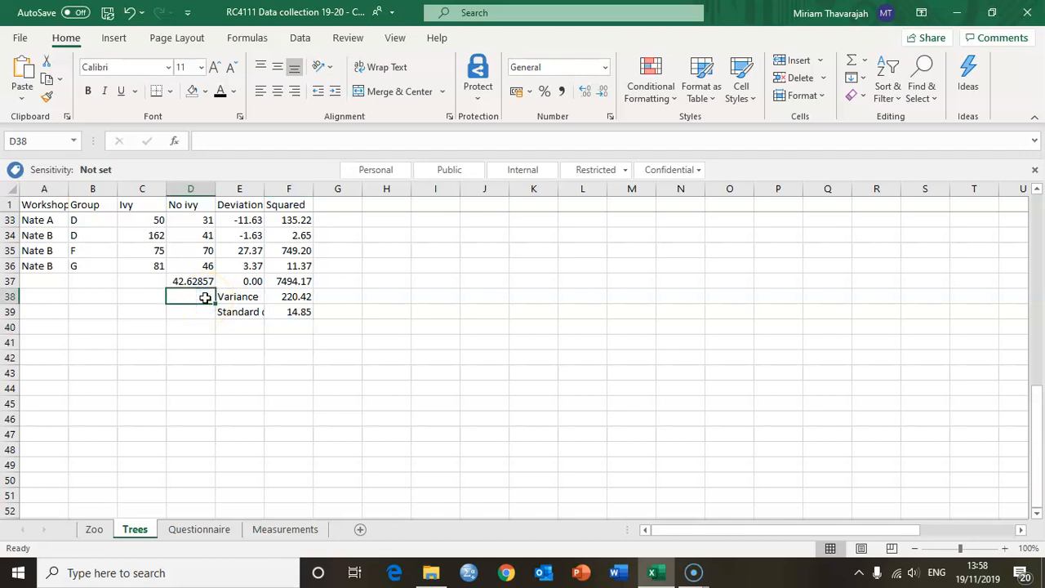
click(202, 280)
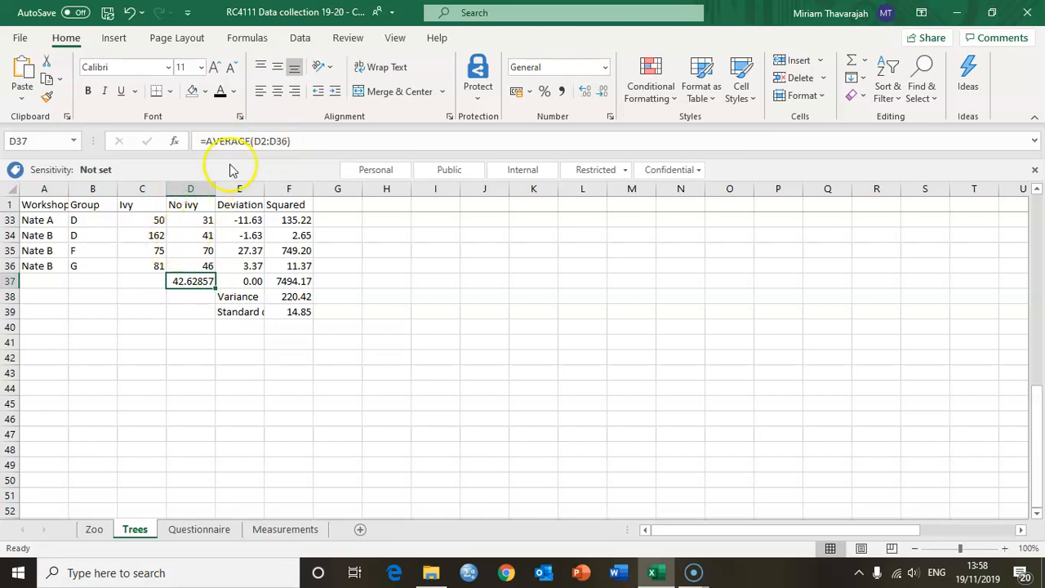
- Calculate the standard deviation of the No ivy counts directly in D38 with =STDEV(D2:D36)
click(194, 294)
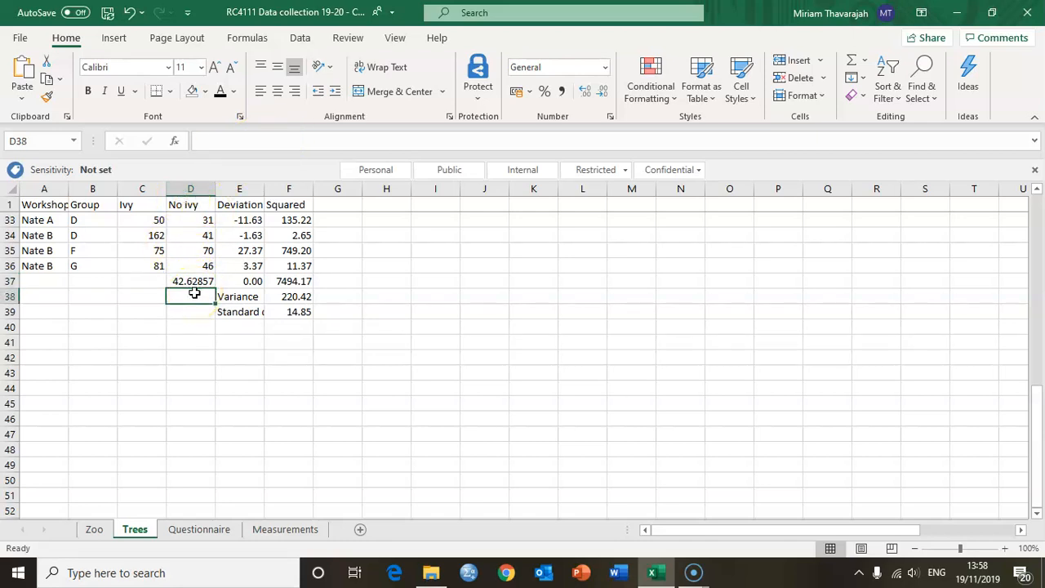
text(=)
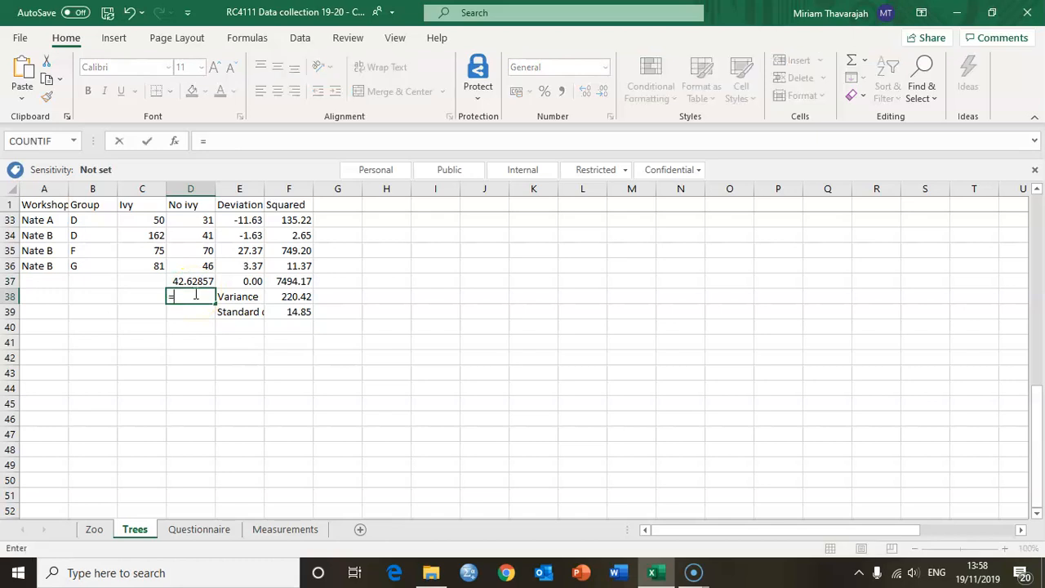
text(st)
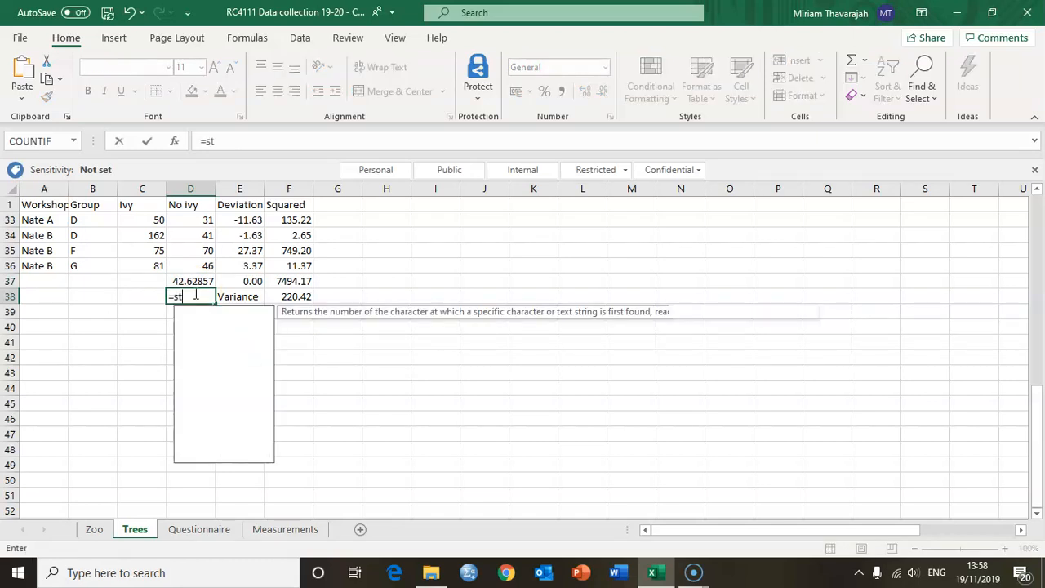
text(dev)
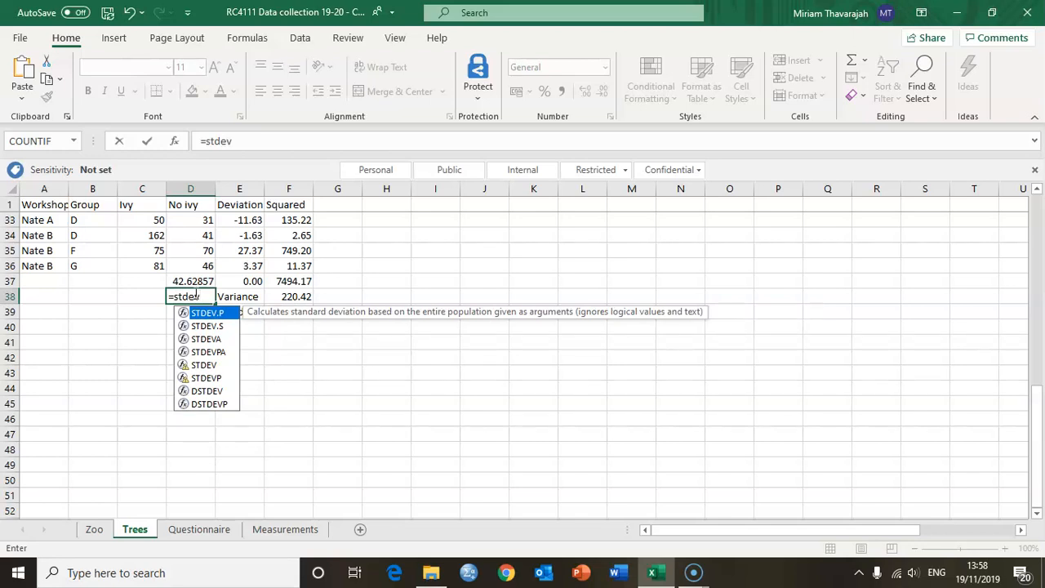
text(()
drag(195, 270, 201, 214)
text())
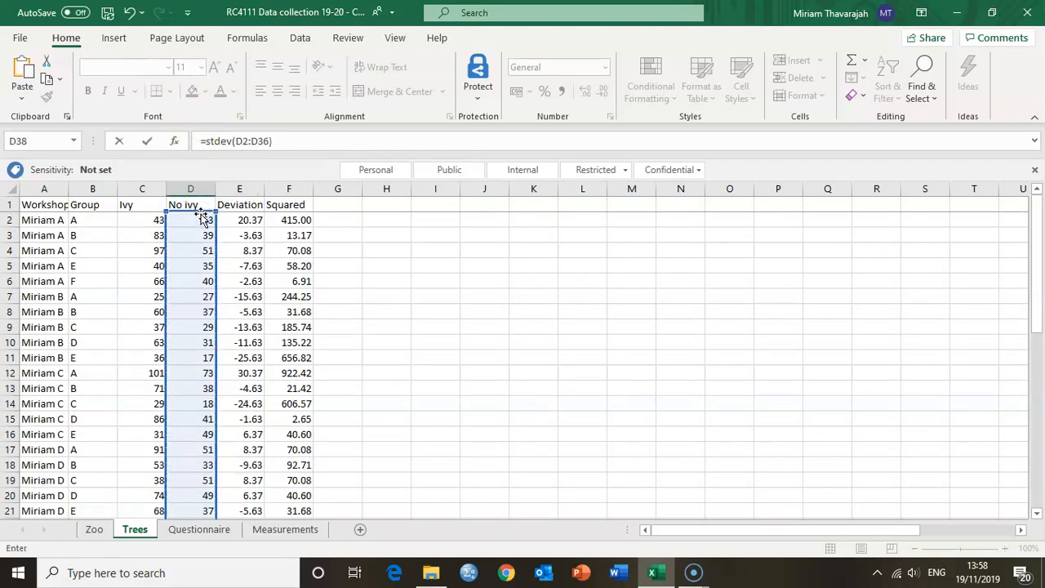
key(Return)
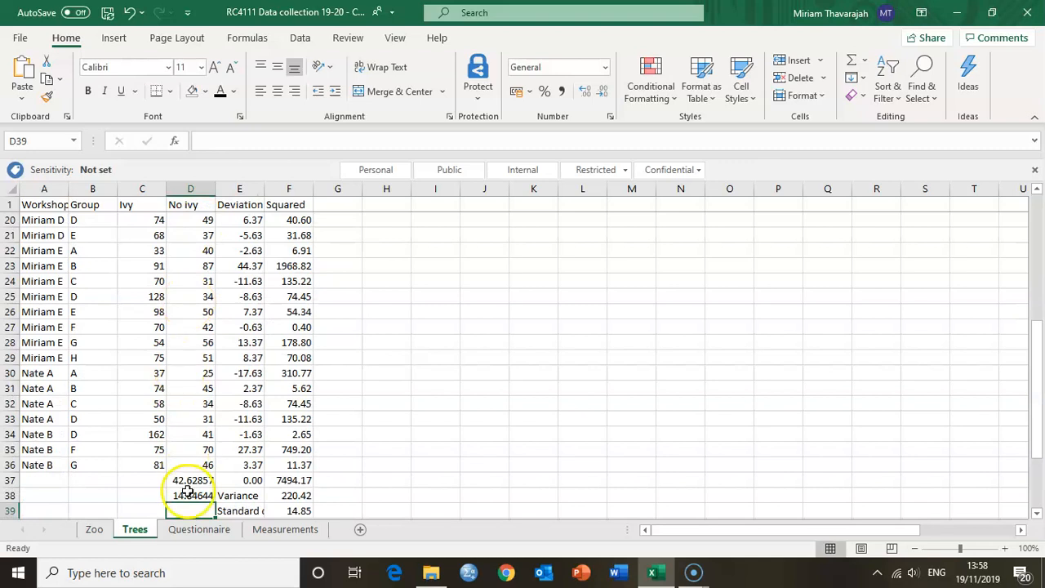
- Compare the STDEV result in D38 with the manual result in F39, and format D38 as Number with two decimals
scroll(188, 491, down, 3)
click(188, 342)
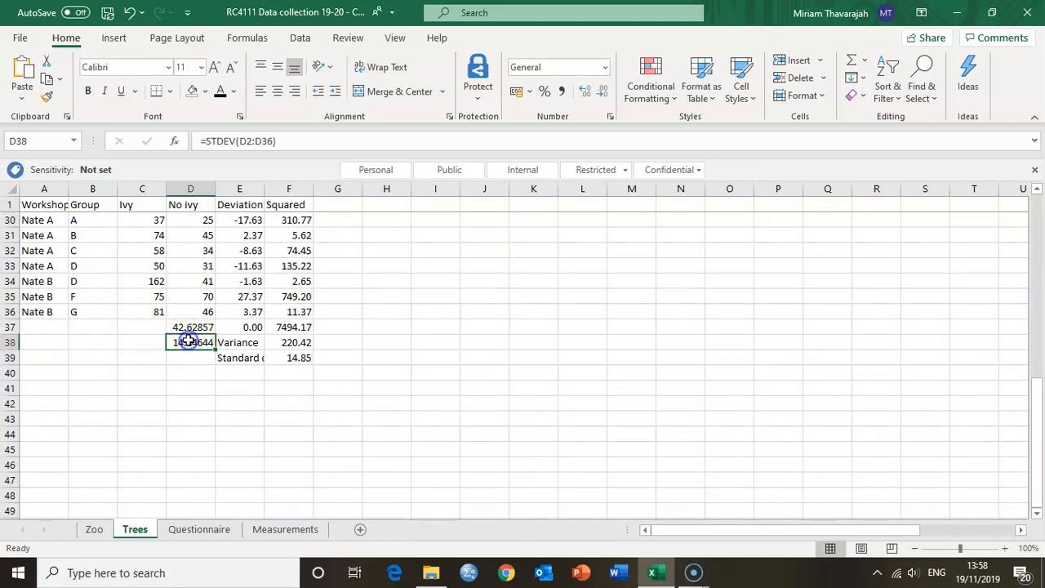
click(296, 357)
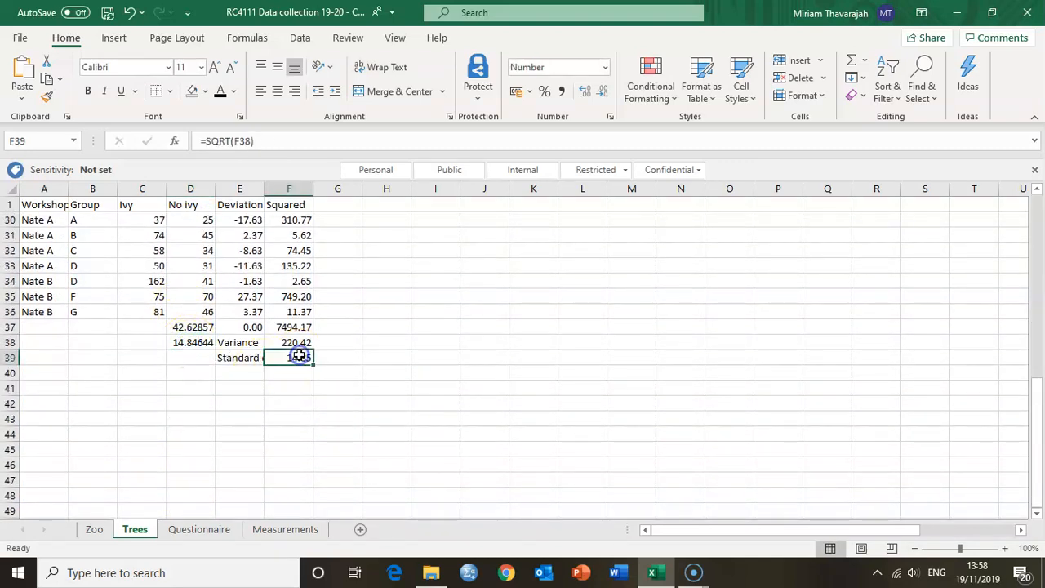
click(197, 342)
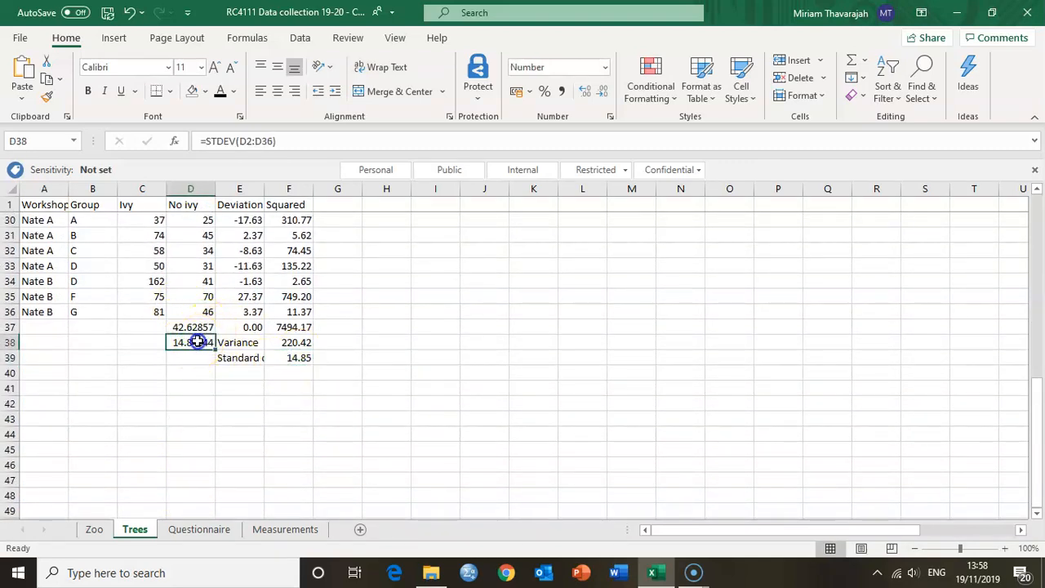
click(604, 68)
click(574, 133)
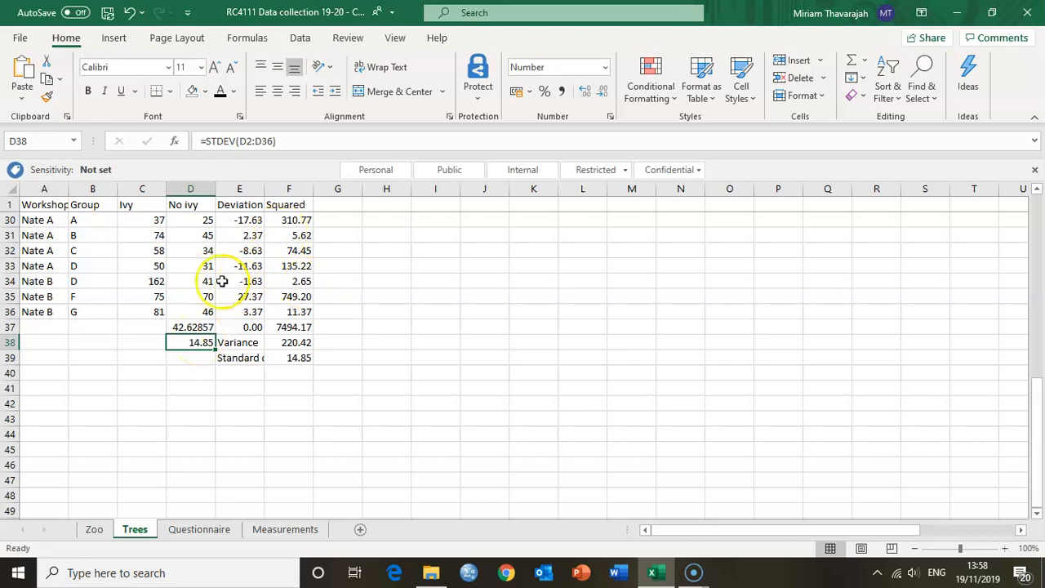
click(185, 358)
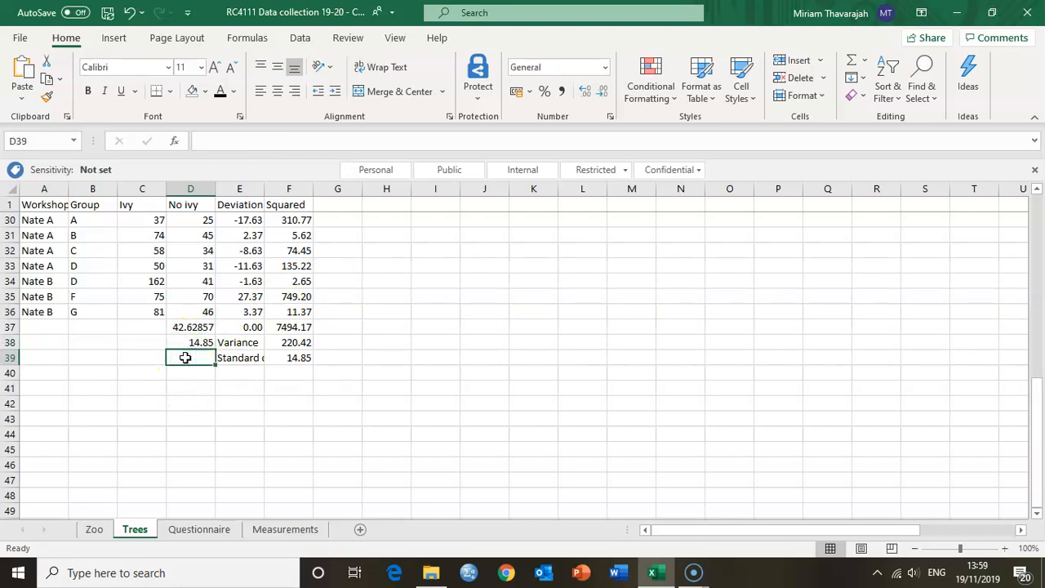